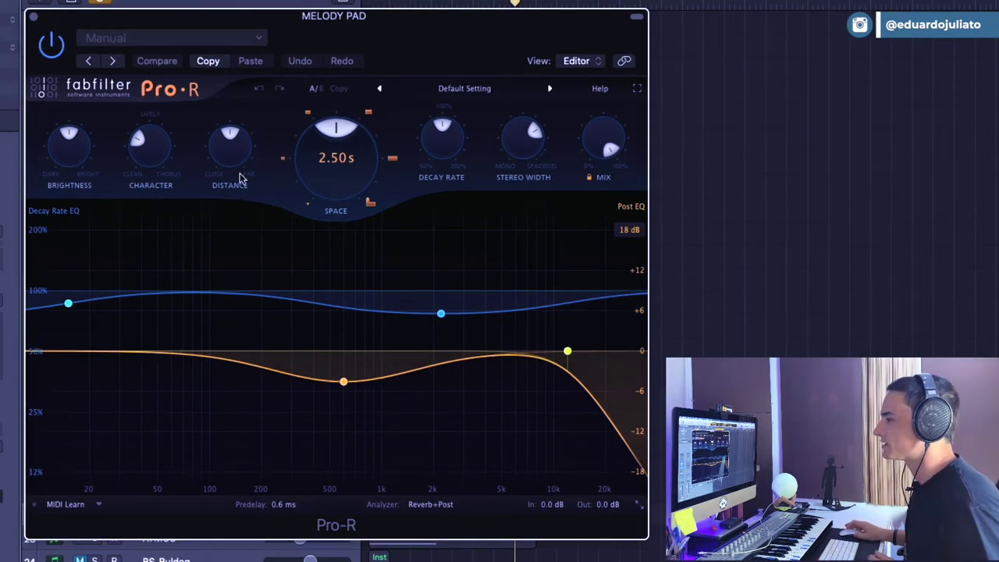
left_click(462, 90)
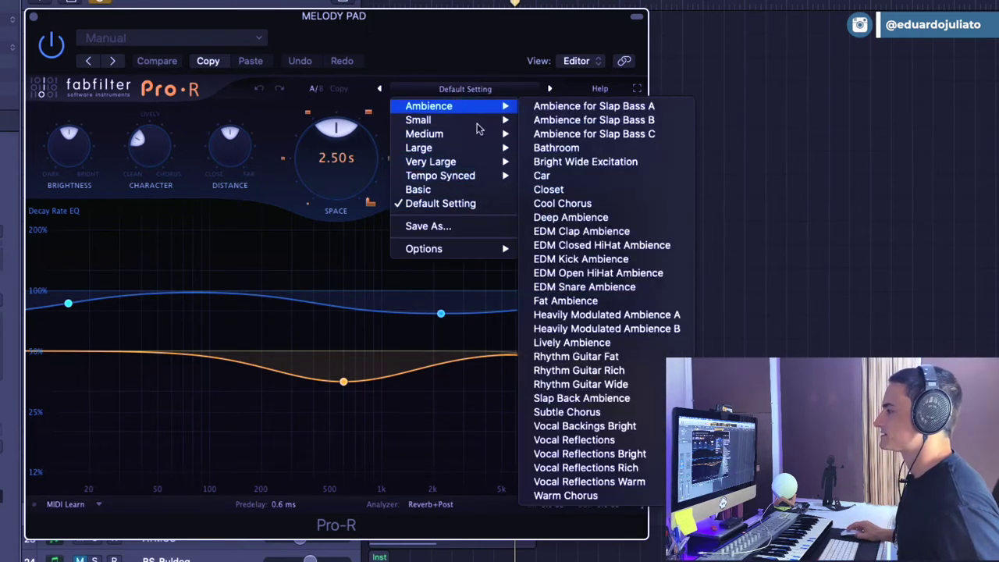
mouse_move(479, 139)
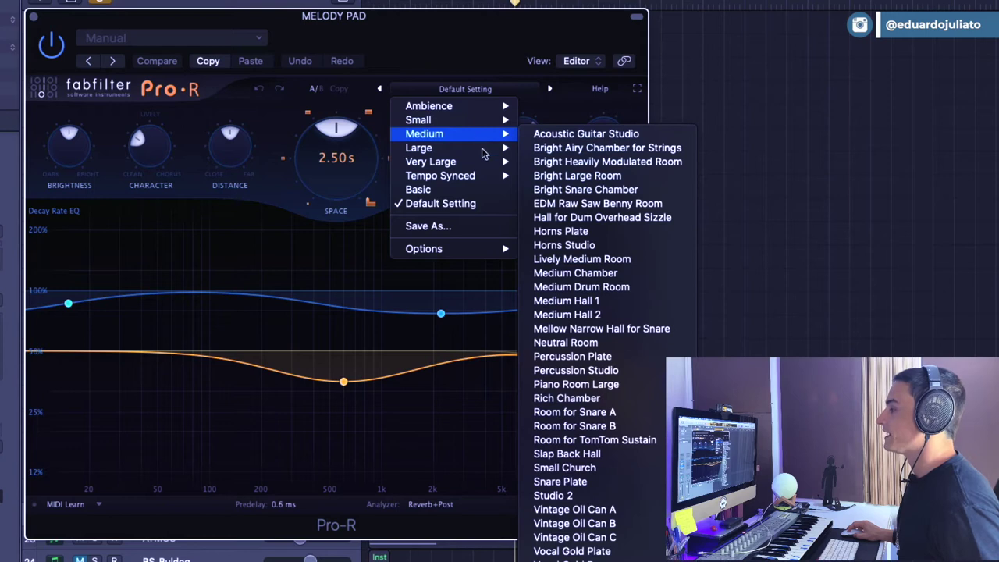
mouse_move(484, 159)
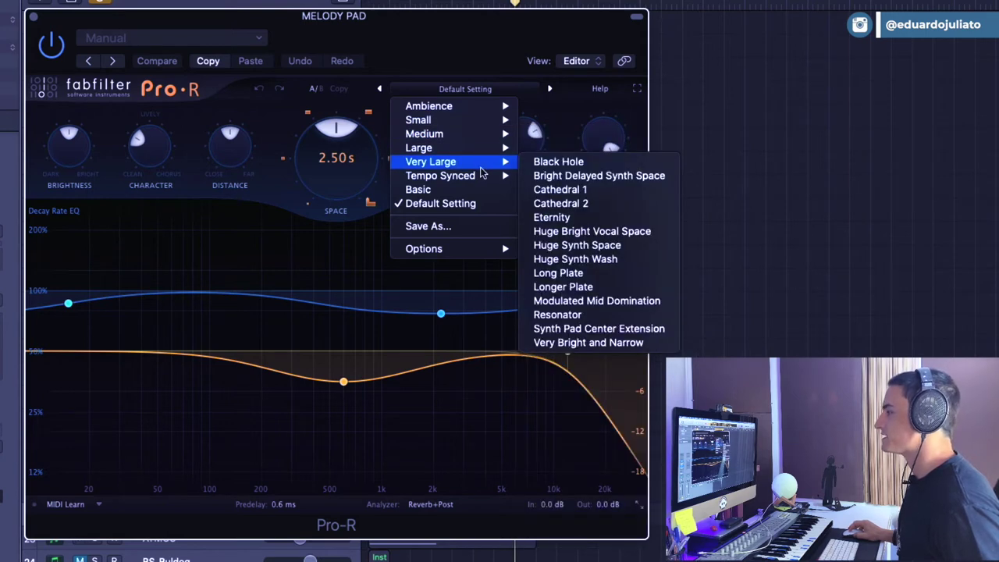
mouse_move(480, 180)
left_click(559, 115)
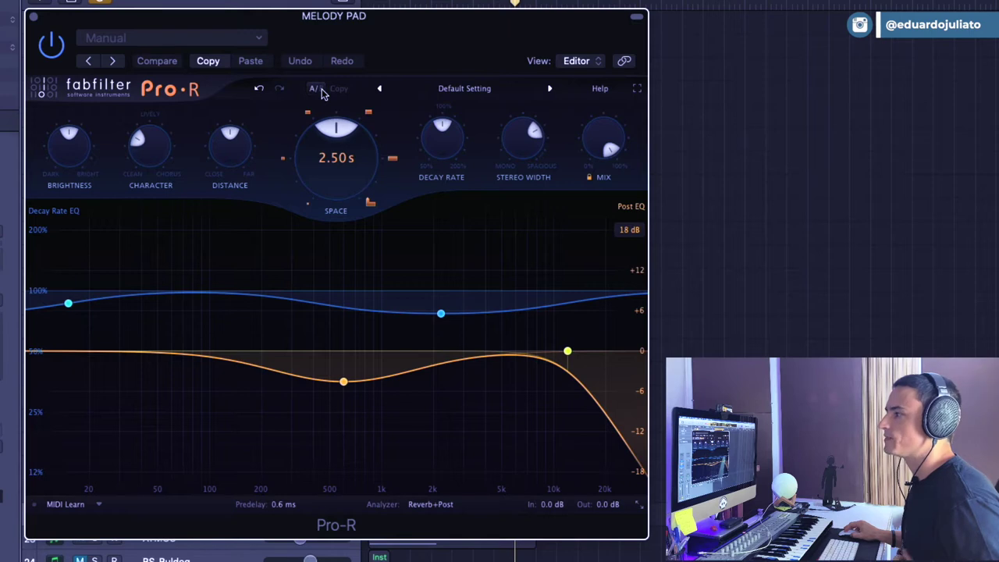
Step the reverb's Space setting through its room-size presets, from 0.20 s up to 10 s.
mouse_move(339, 155)
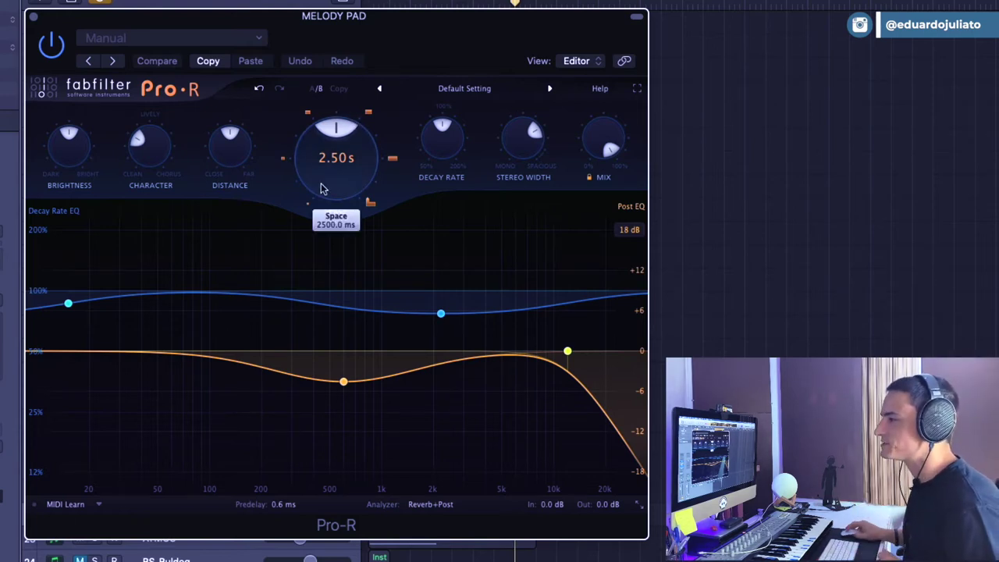
left_click(308, 206)
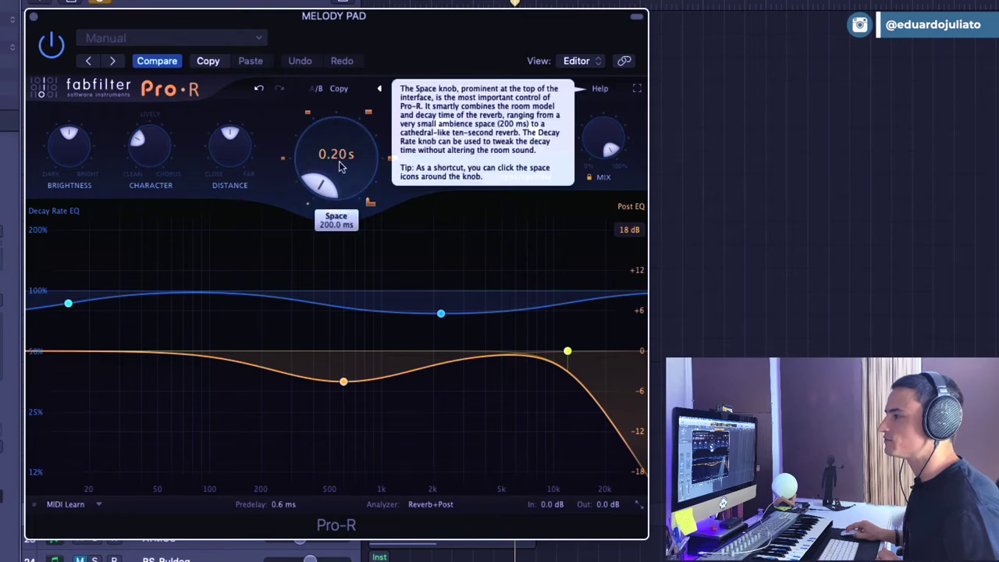
left_click(284, 160)
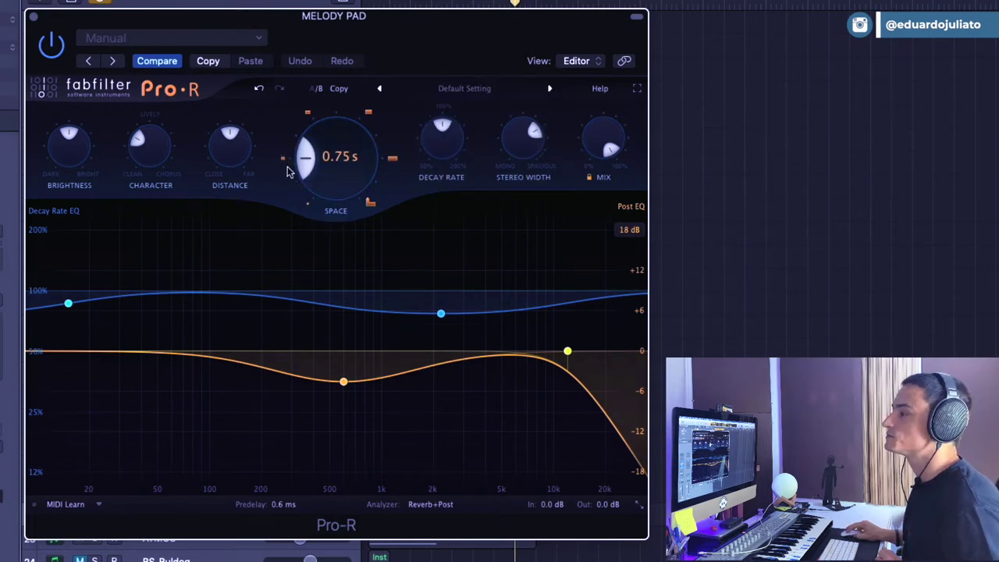
left_click(309, 115)
left_click(367, 114)
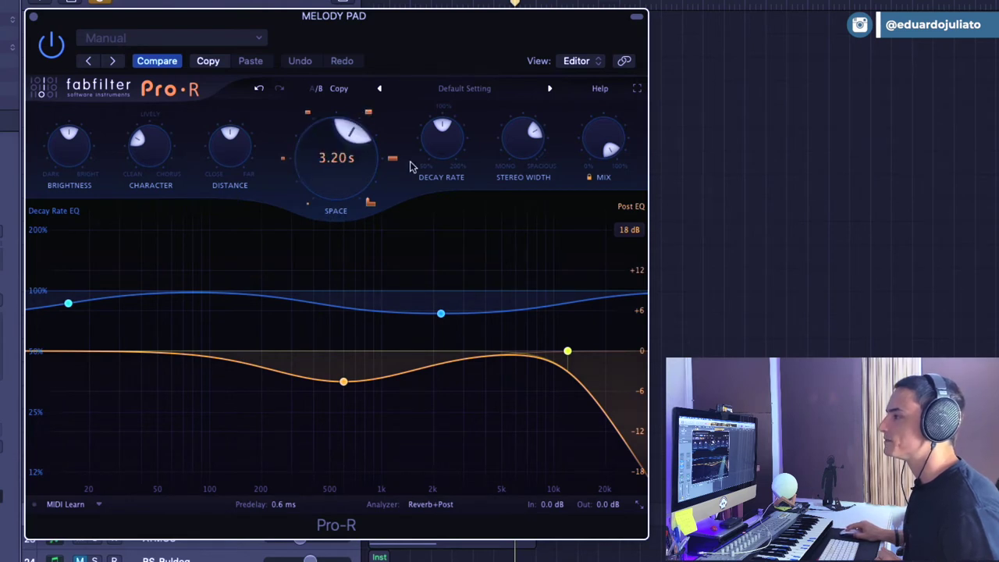
left_click(391, 161)
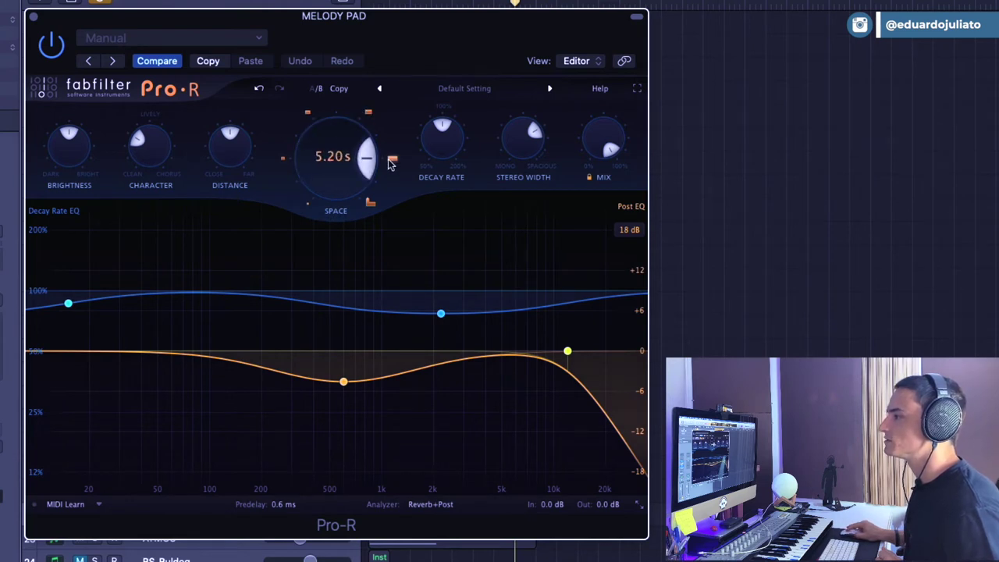
left_click(370, 203)
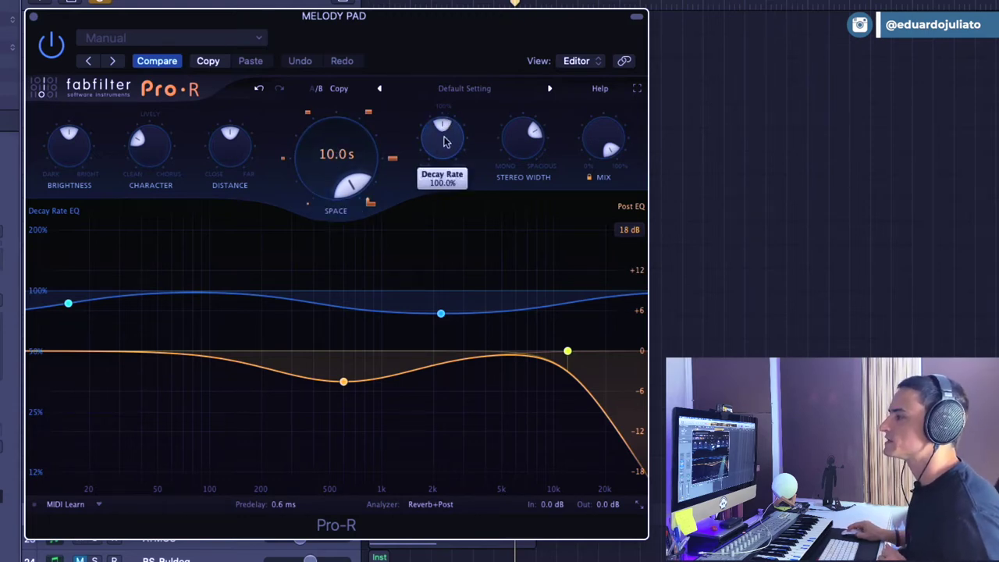
Lower the reverb's Decay Rate to 50% and raise it to 200%.
left_click_drag(443, 154, 437, 252)
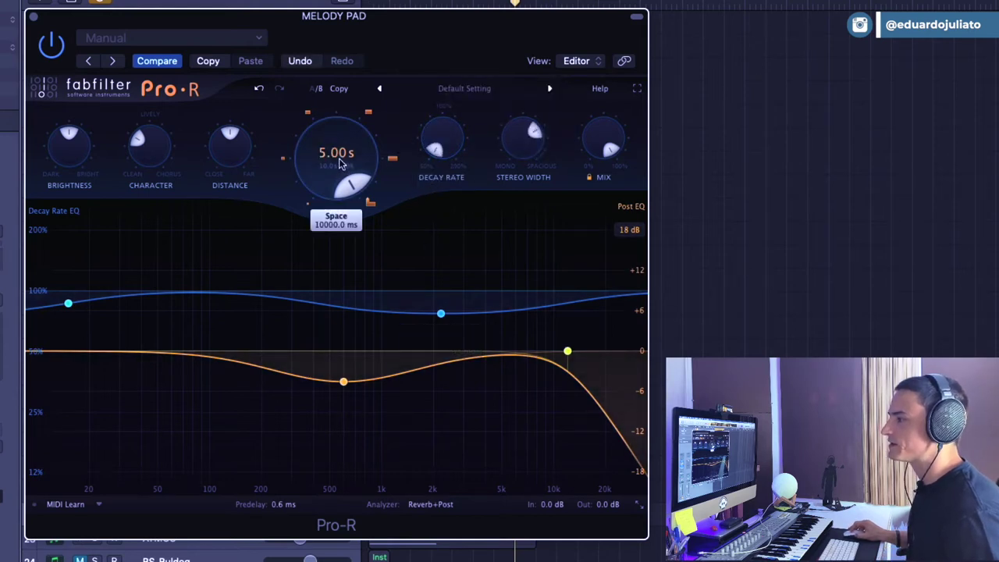
left_click_drag(442, 139, 462, 53)
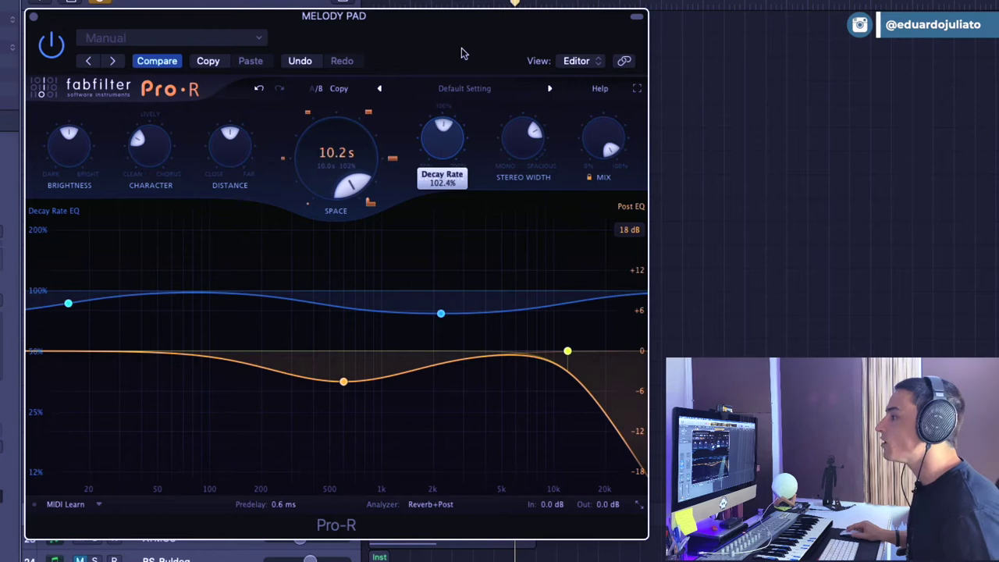
left_click_drag(445, 139, 446, 70)
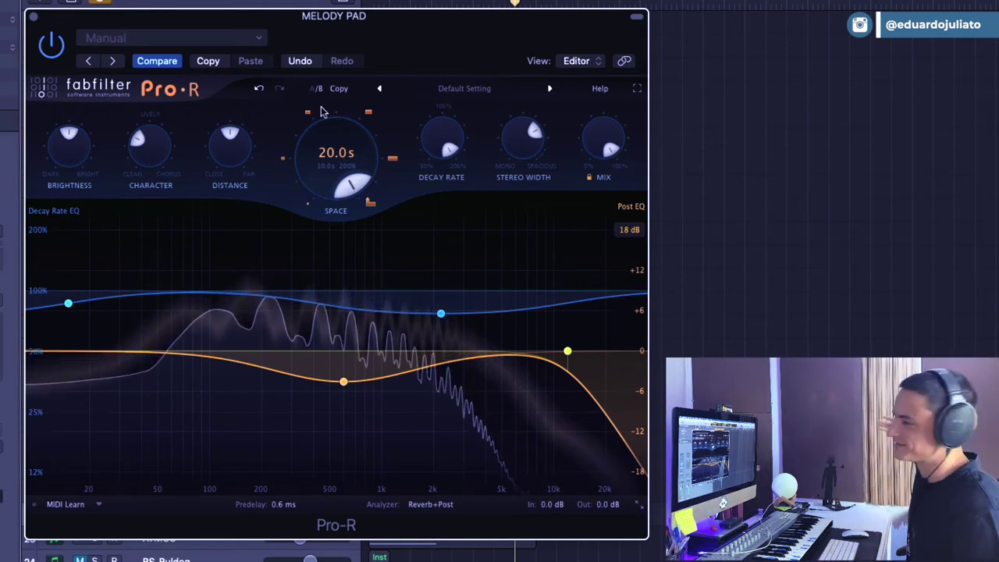
Set the reverb's Space to 2.57 s and reset the Decay Rate to 100%.
mouse_move(349, 139)
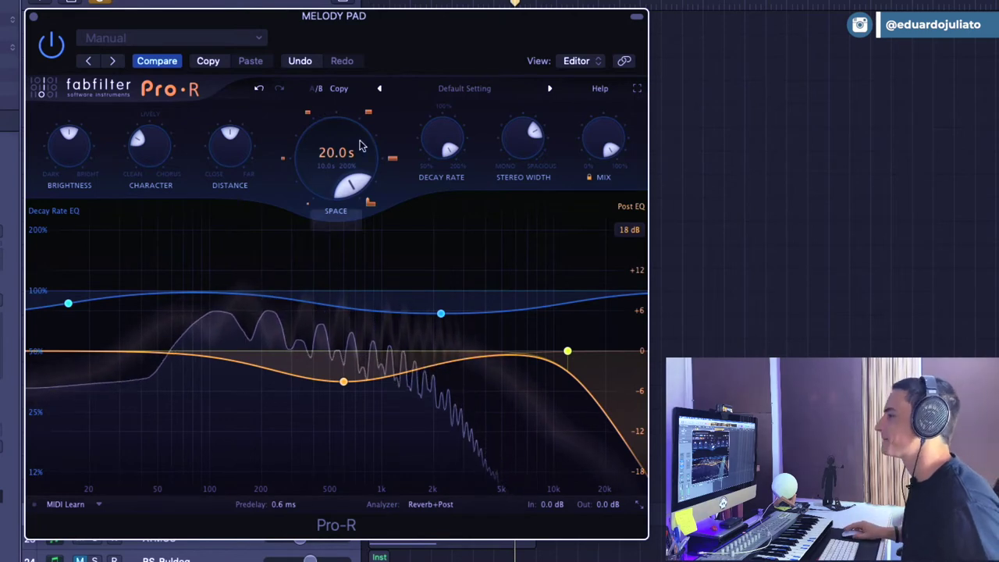
double_click(349, 139)
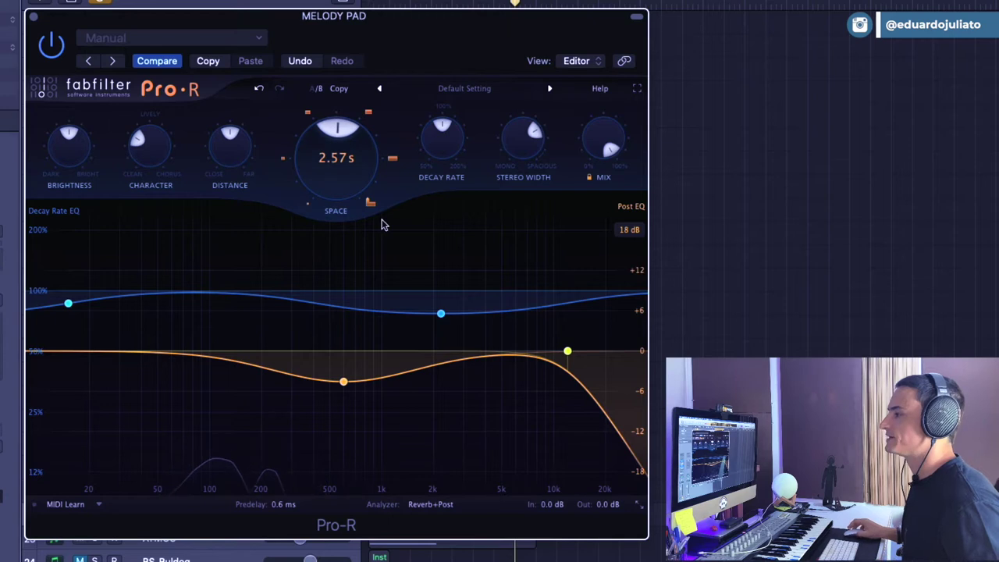
mouse_move(442, 150)
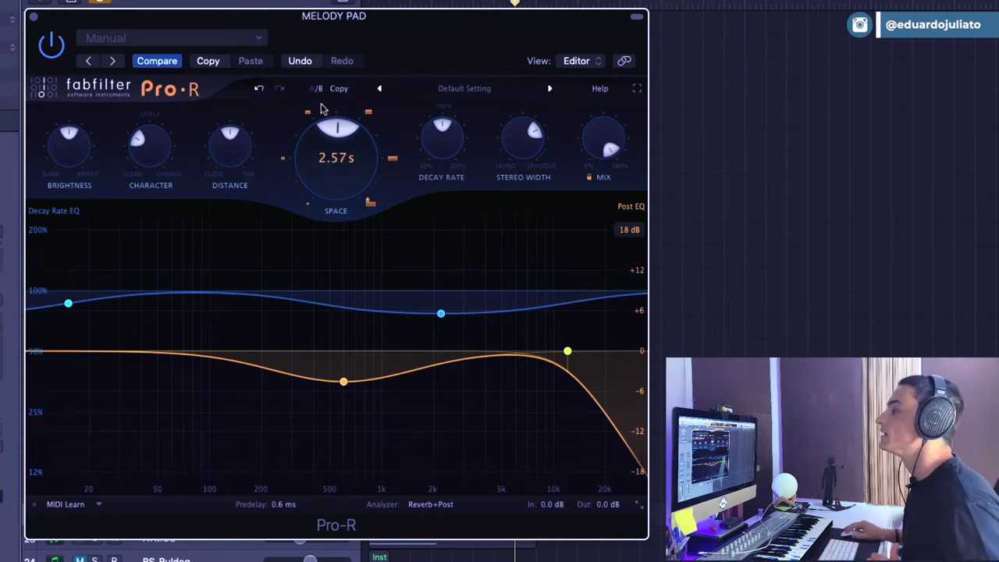
mouse_move(433, 127)
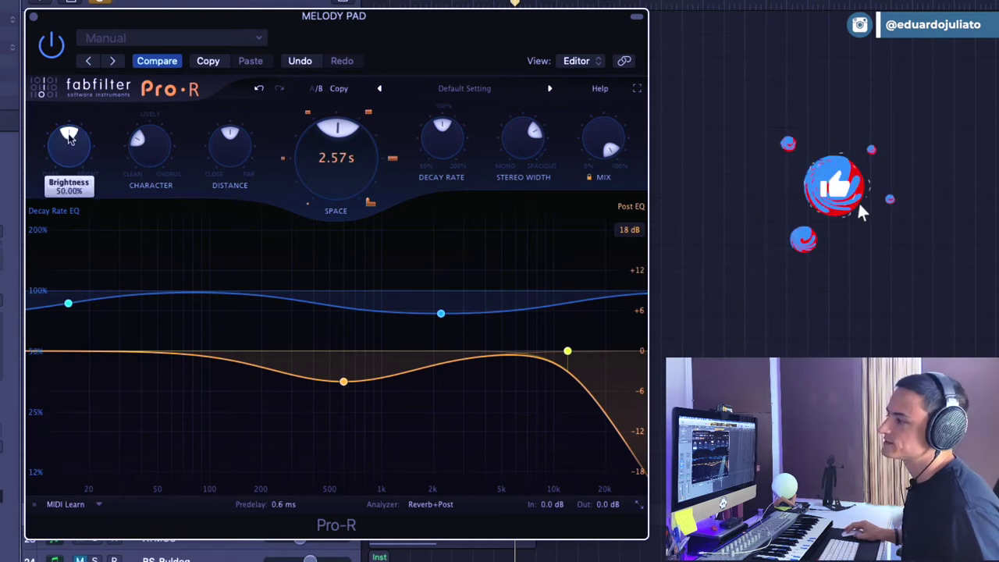
Play the pad while alternating Brightness between 0% and 100%, and return it to about the middle of its range.
left_click_drag(67, 135, 62, 209)
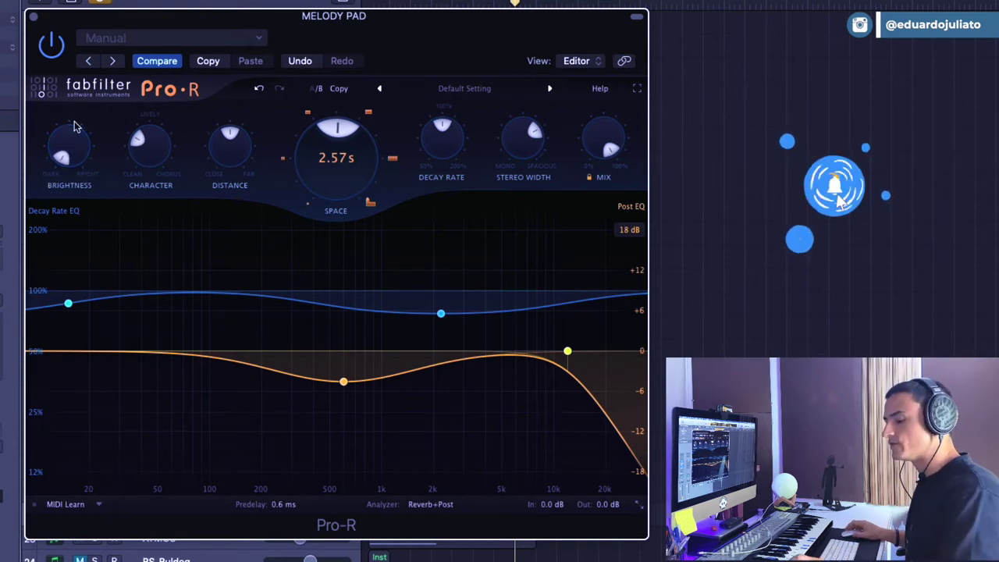
key("space")
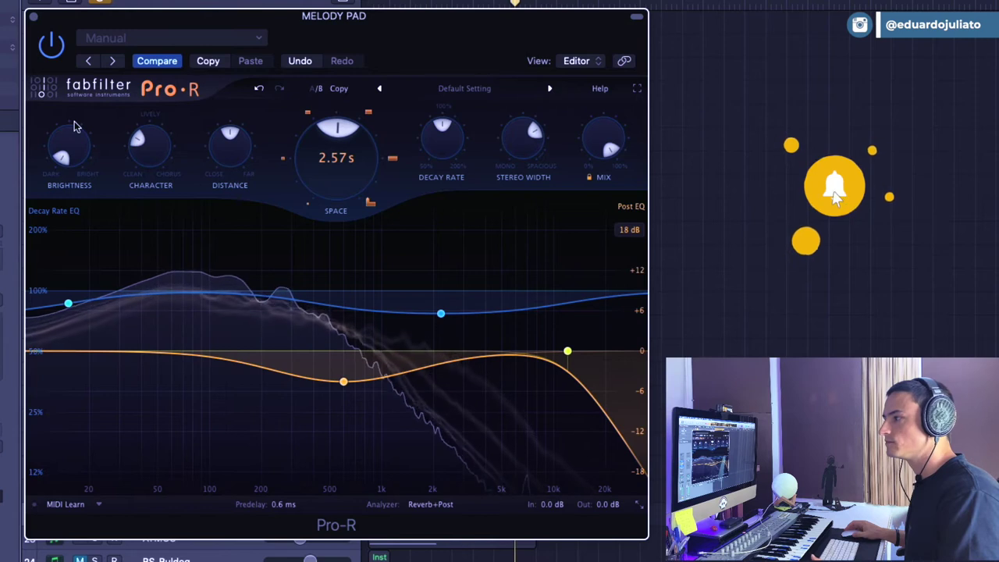
left_click_drag(69, 145, 68, 86)
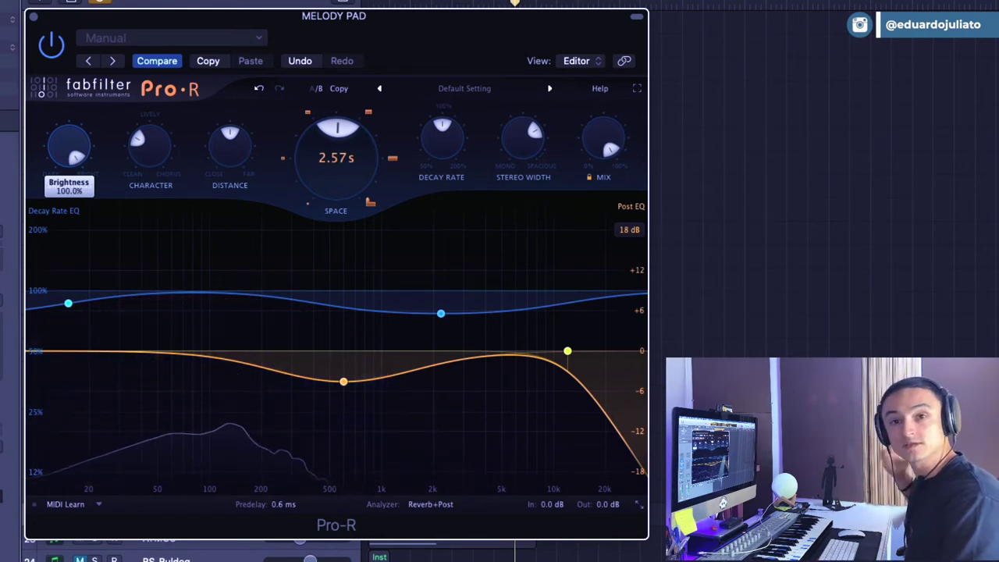
left_click_drag(70, 144, 59, 338)
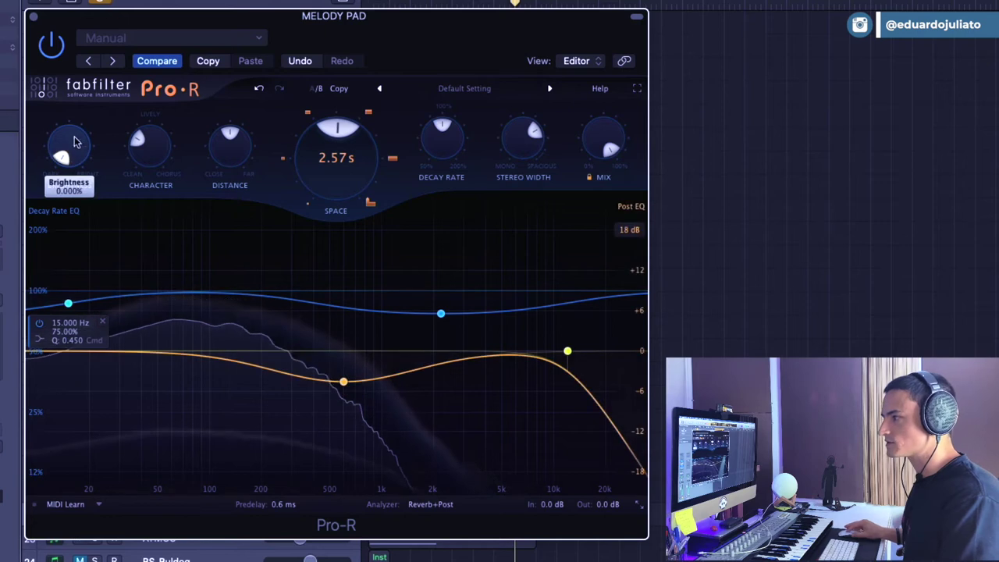
left_click_drag(69, 165, 68, 31)
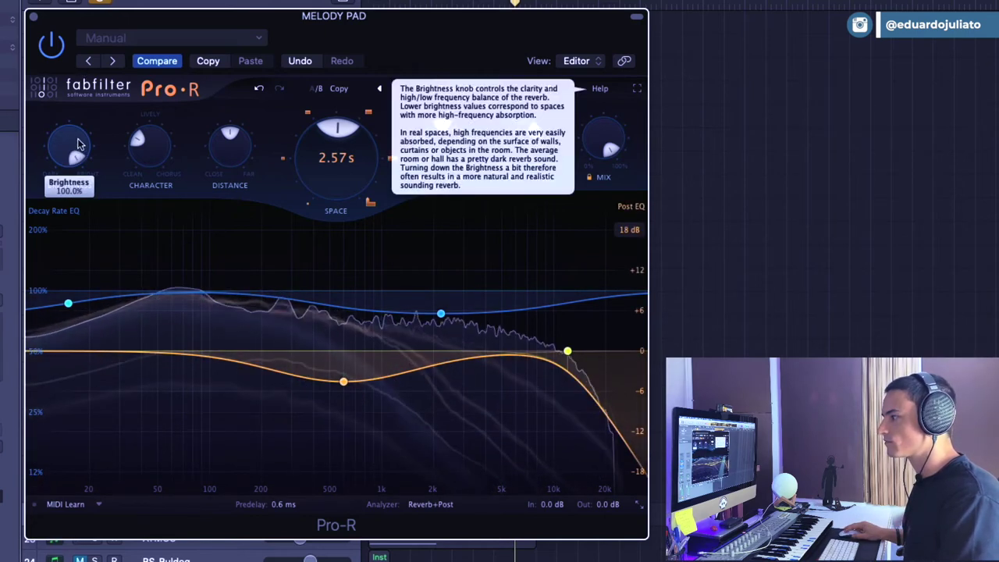
left_click_drag(78, 144, 53, 421)
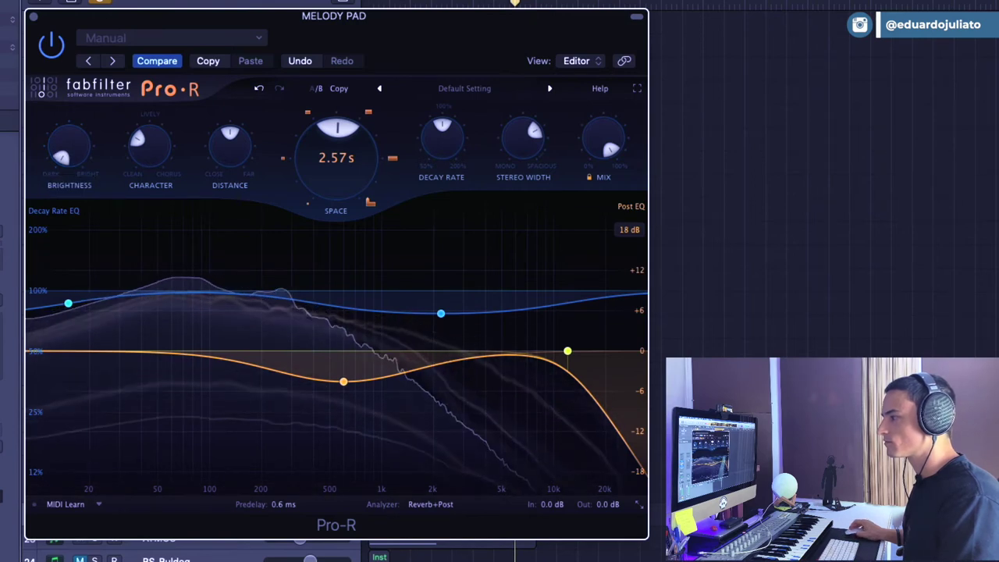
mouse_move(539, 402)
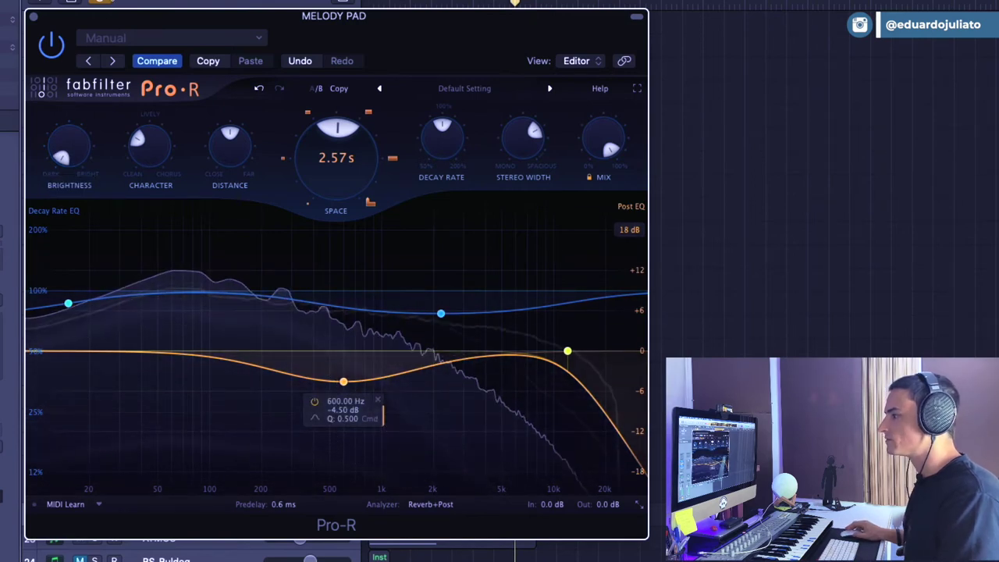
left_click_drag(69, 146, 69, 78)
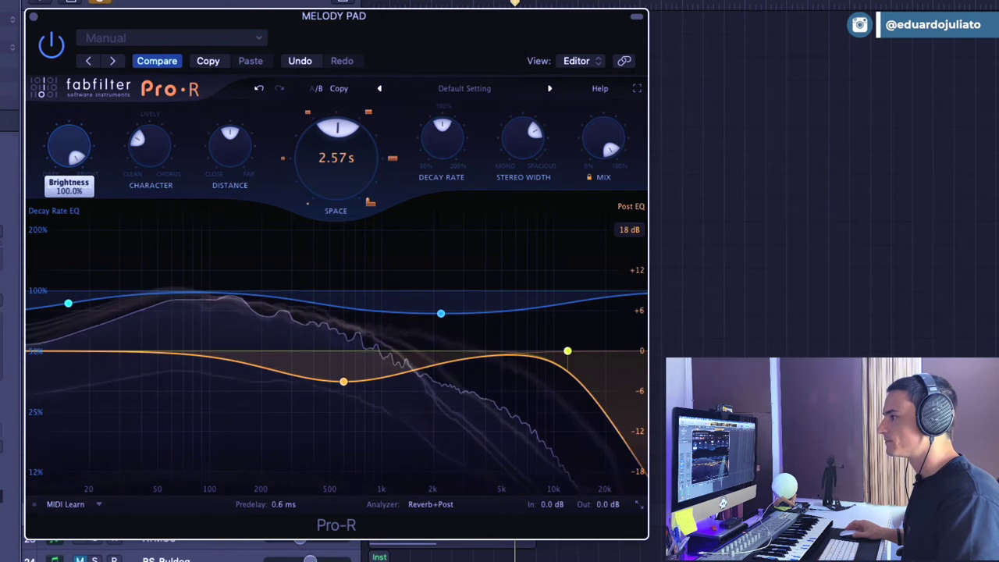
left_click(54, 48)
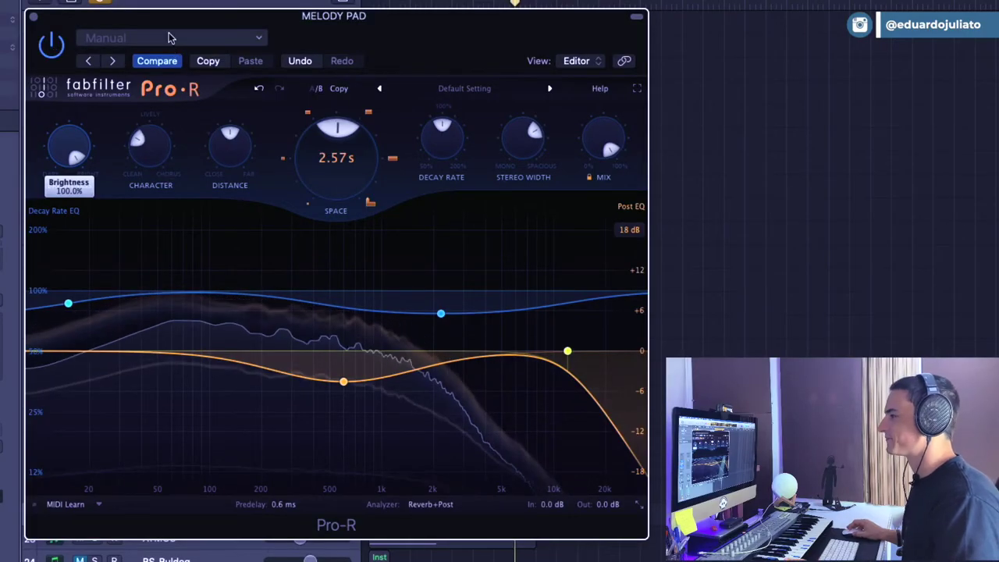
left_click_drag(168, 38, 139, 137)
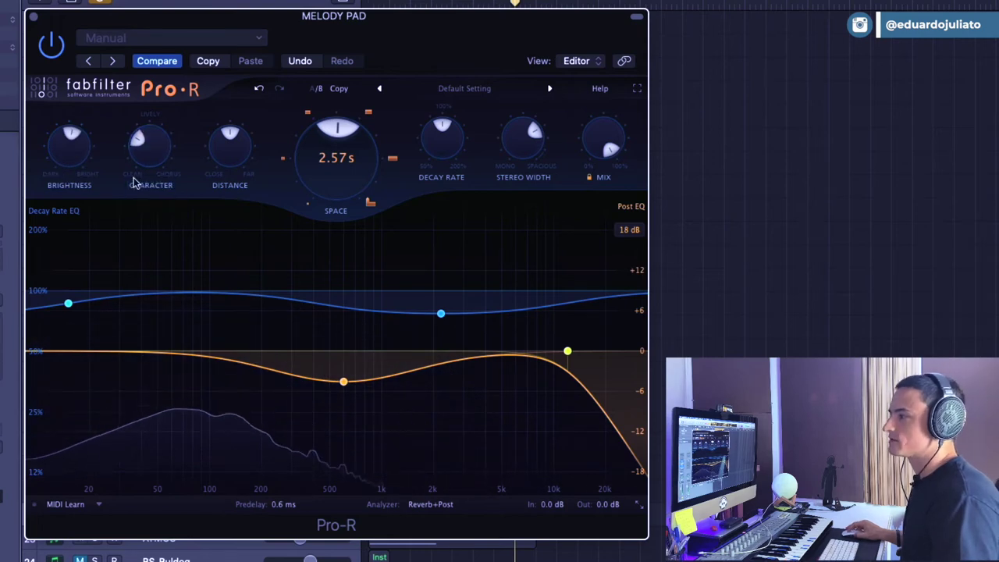
Play the pad while comparing Character at 0% and 100%, and restore its original moderate setting.
left_click_drag(134, 182, 152, 268)
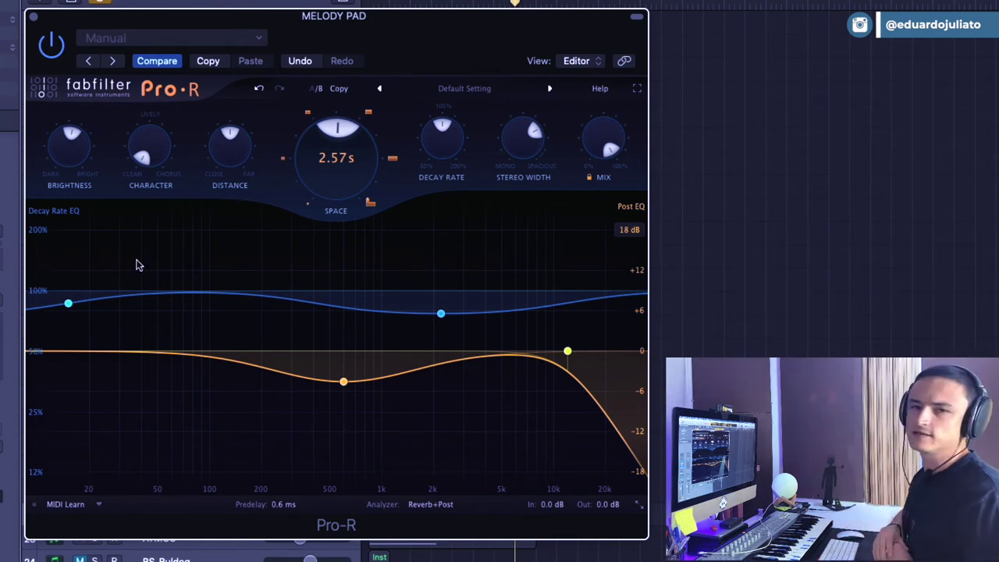
key("space")
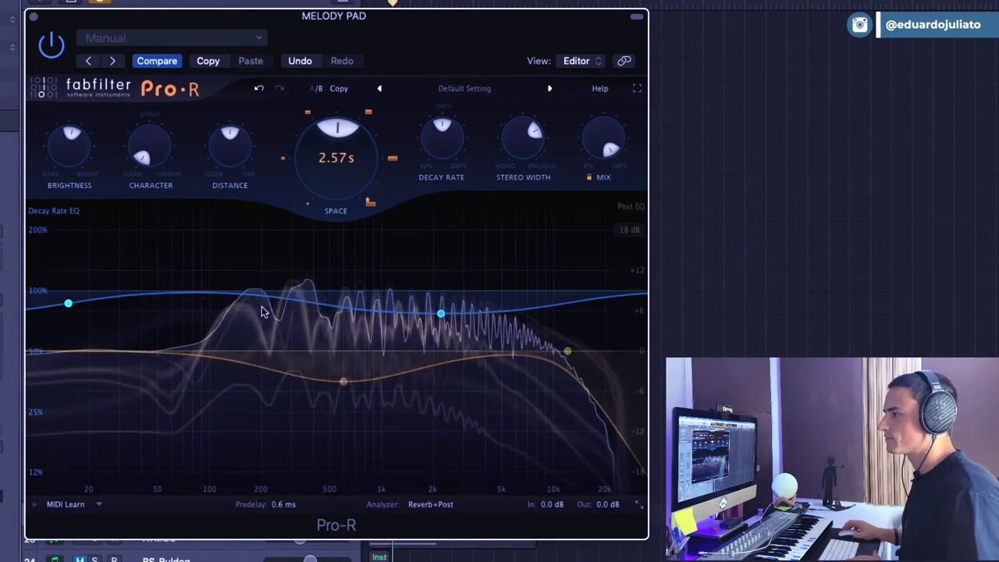
left_click_drag(161, 182, 161, 152)
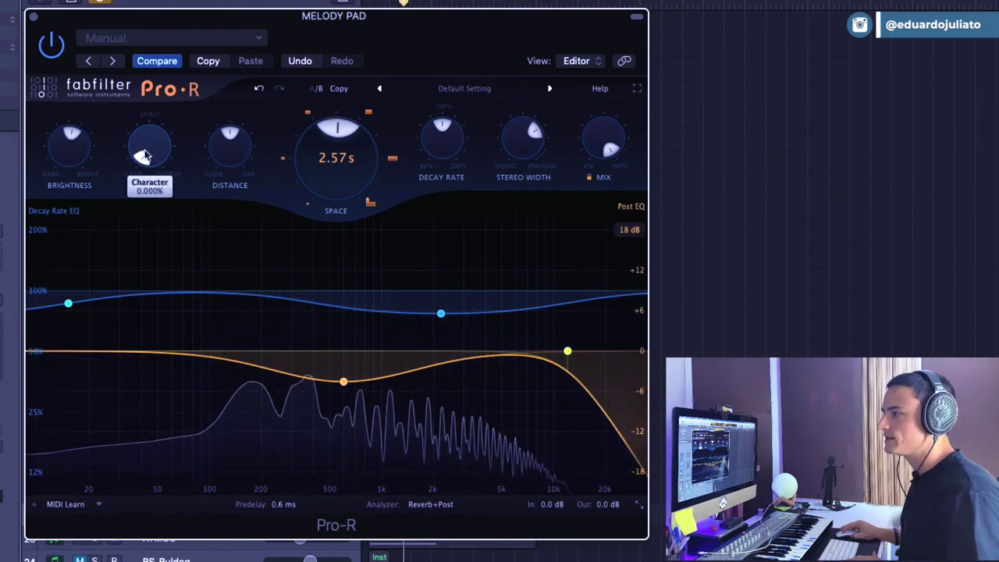
left_click_drag(147, 92, 151, 88)
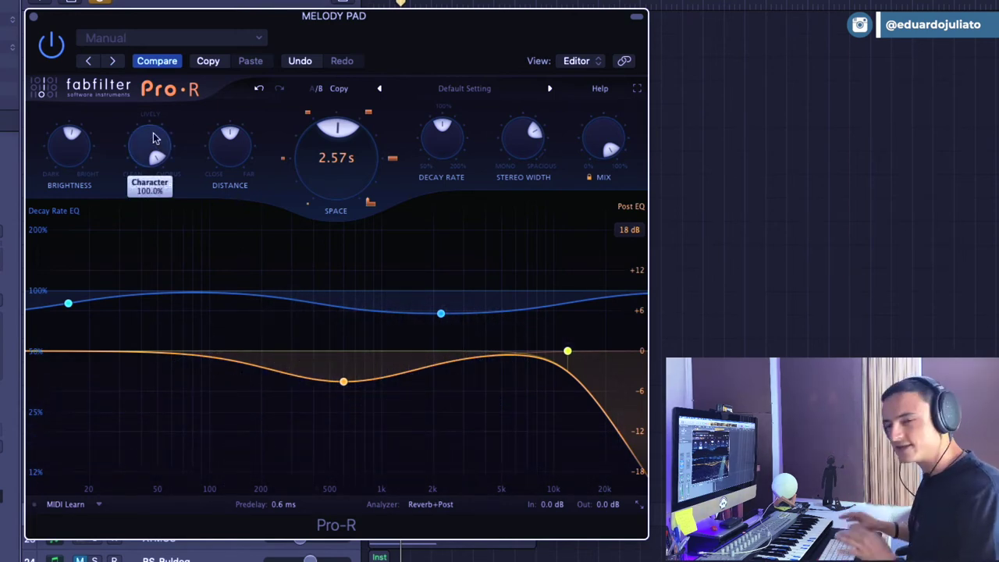
left_click_drag(155, 135, 145, 318)
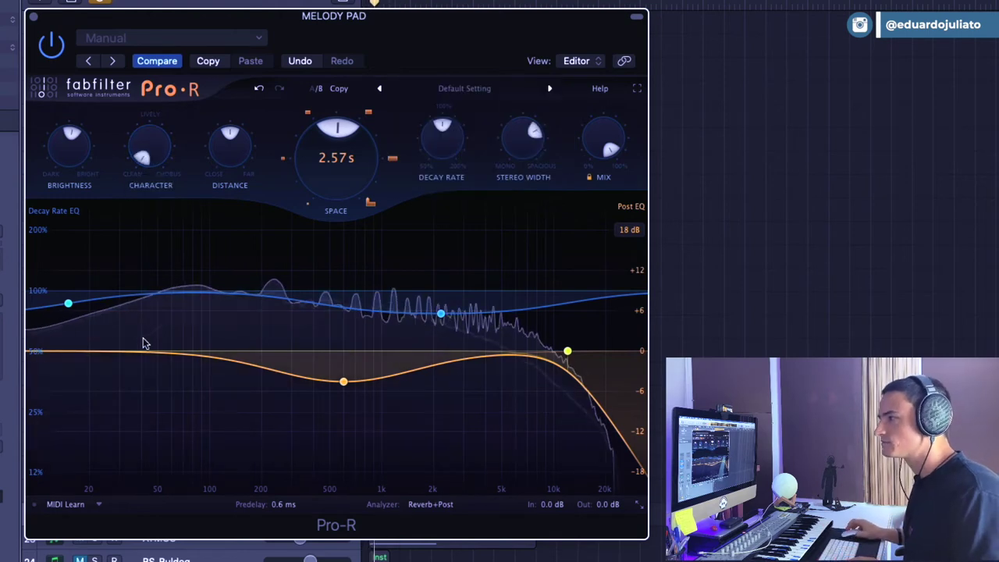
left_click_drag(145, 157, 163, 241)
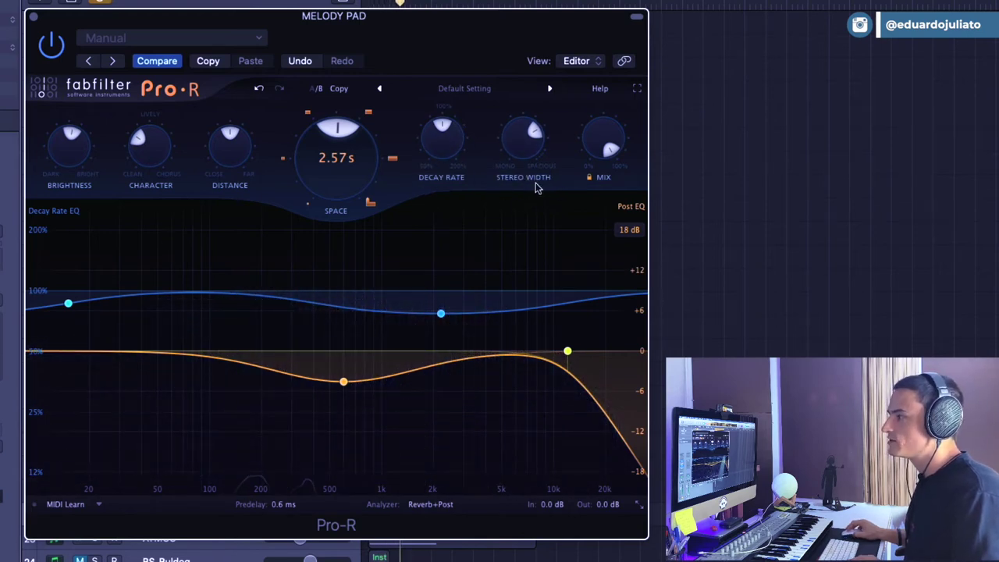
Play the pad while comparing the reverb's Stereo Width at 0% and at its 120% maximum.
left_click_drag(536, 152, 526, 279)
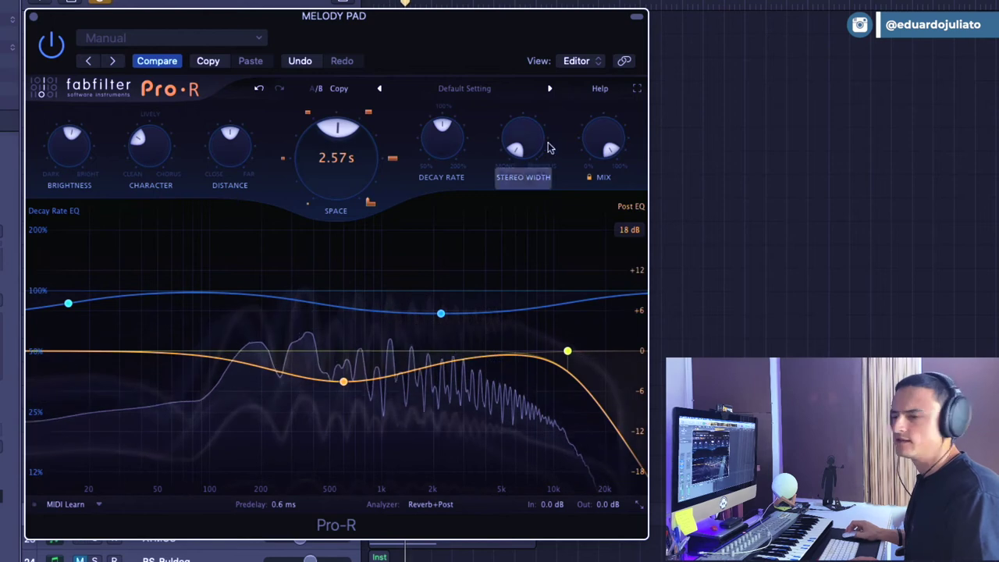
left_click_drag(541, 153, 551, 26)
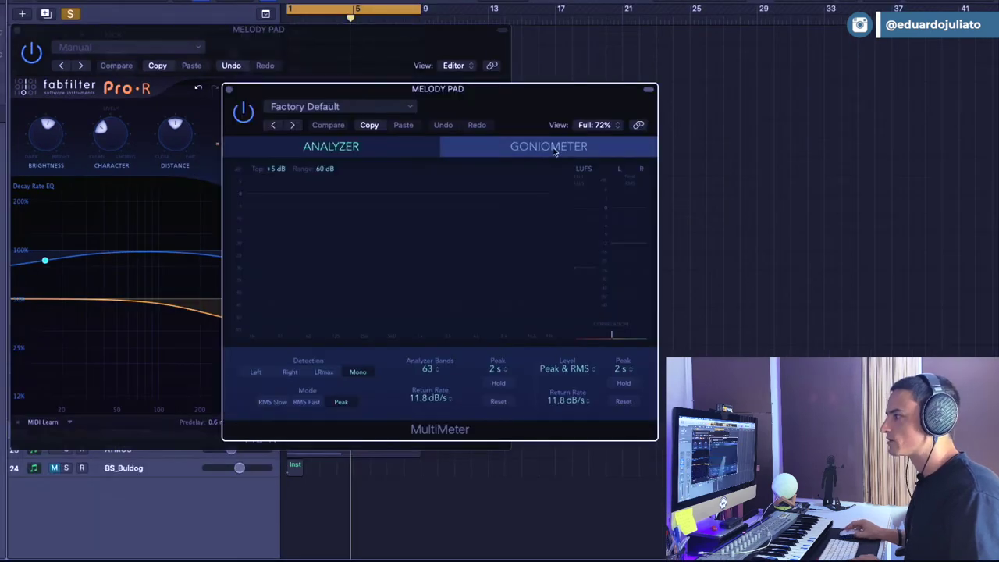
Place the MultiMeter window beside the Pro-R window and play the pad to check its stereo correlation.
left_click_drag(547, 106, 854, 76)
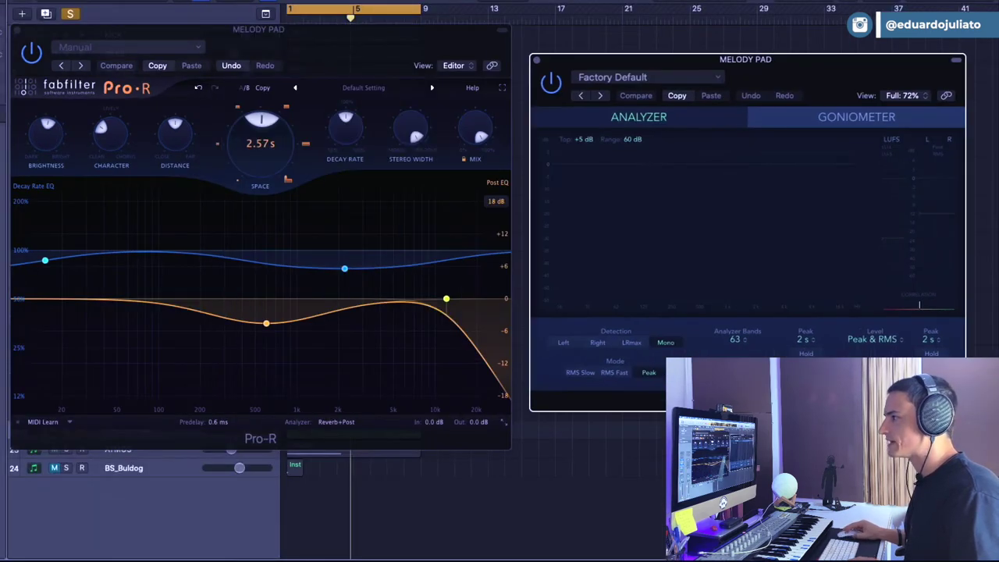
left_click(57, 46)
key("space")
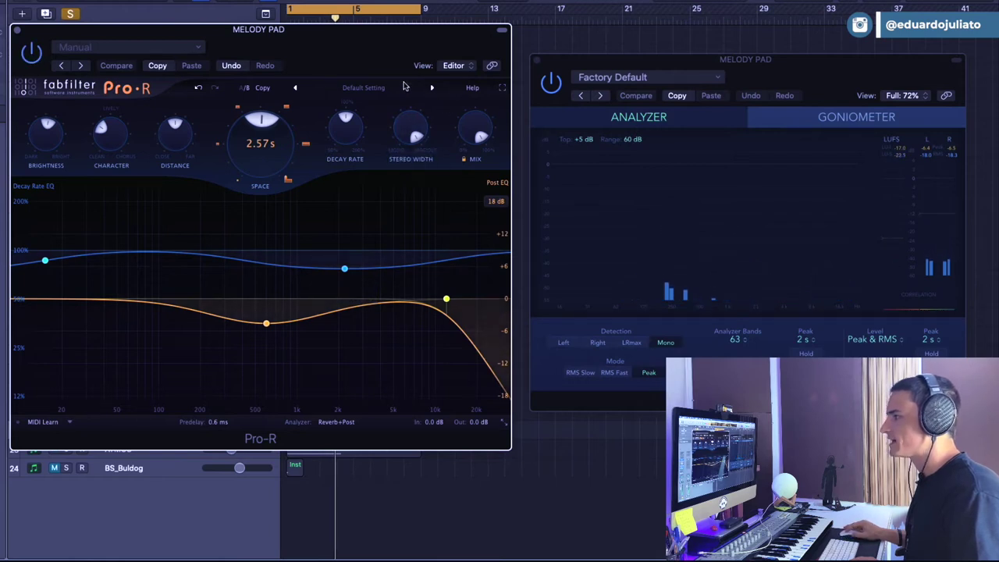
key("space")
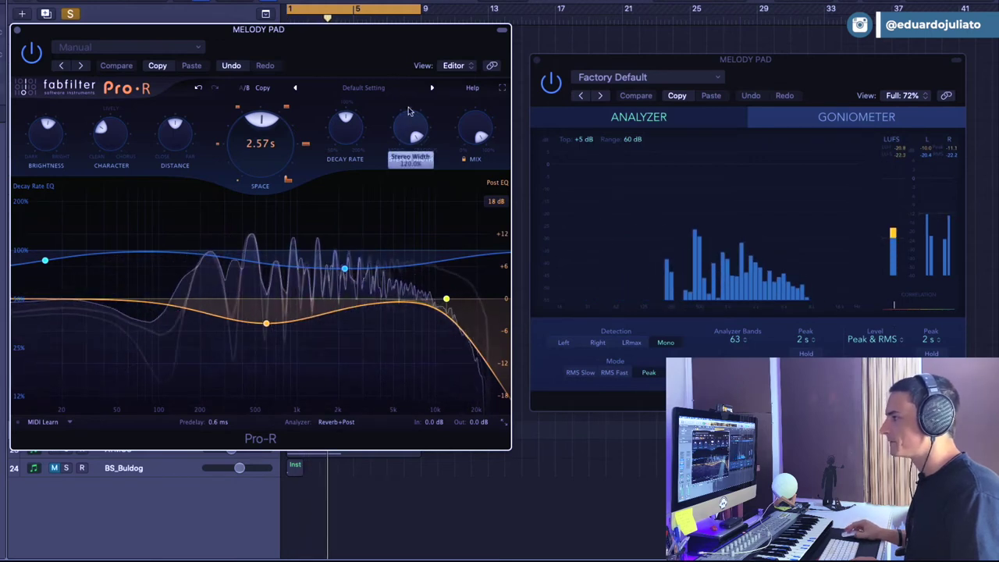
Watch the correlation meter during playback while lowering Stereo Width to about 57% and 47%, and return it to 120%.
mouse_move(420, 124)
left_click_drag(418, 123, 405, 198)
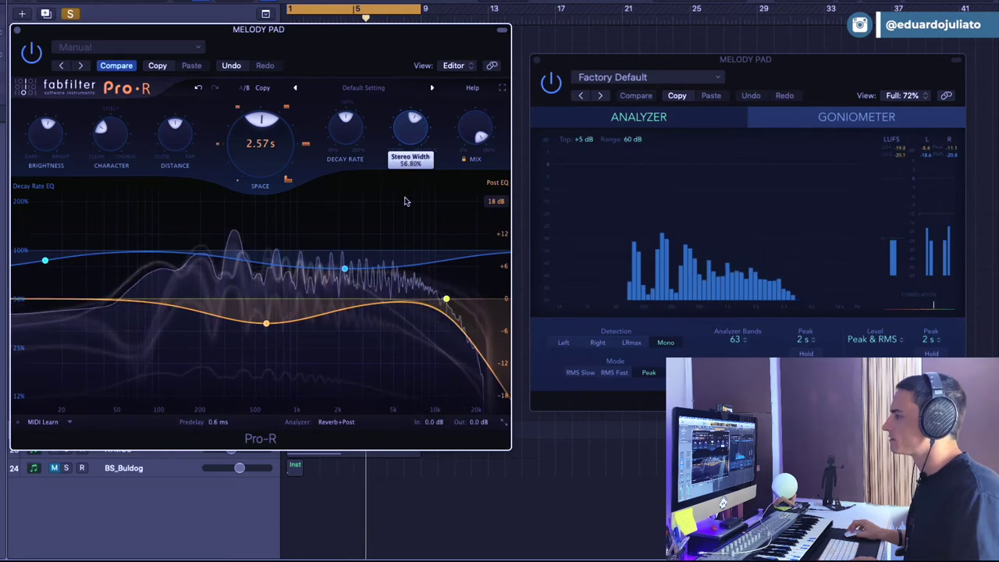
key("space")
mouse_move(419, 135)
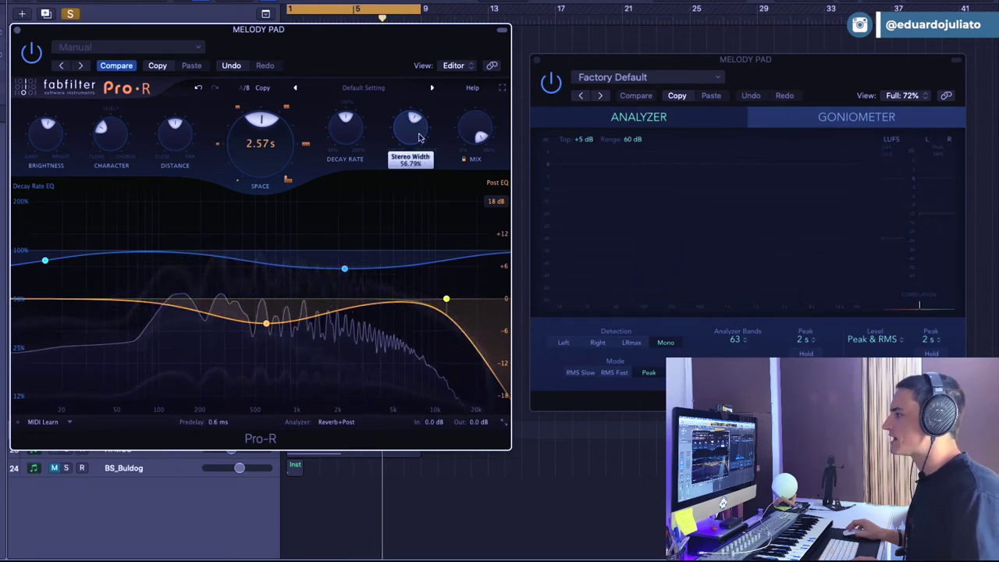
left_click_drag(418, 138, 416, 160)
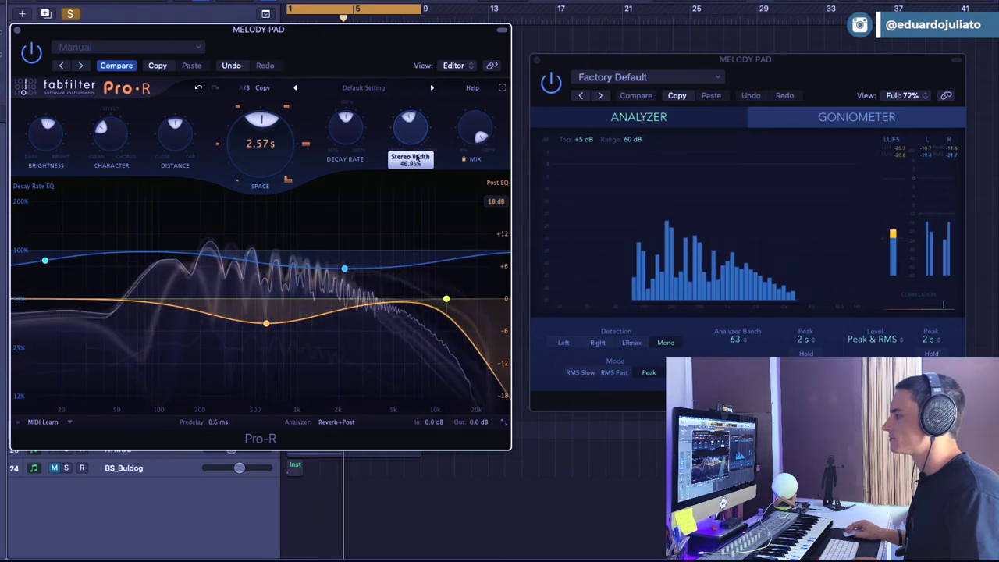
left_click_drag(417, 158, 424, 75)
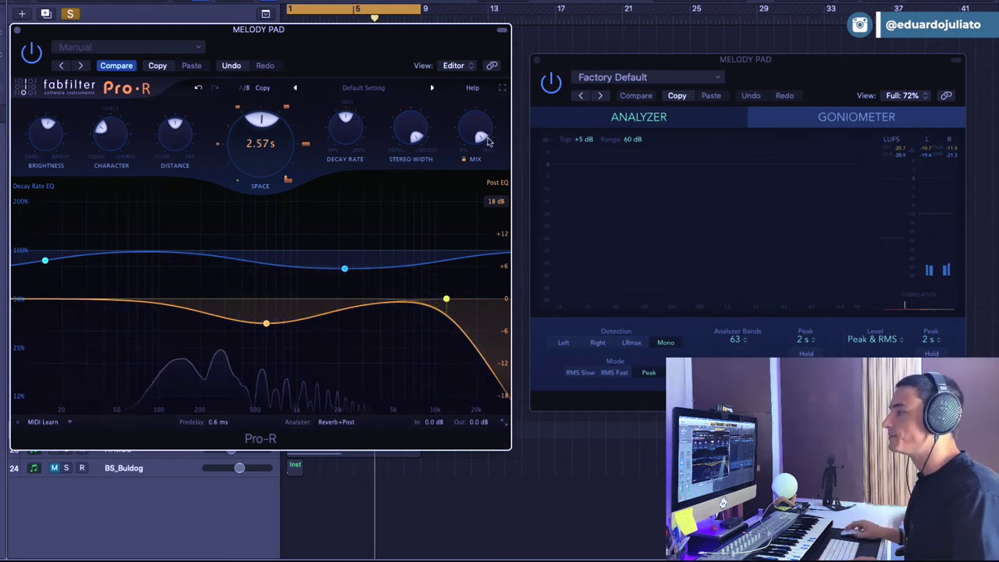
Play the pad while raising Mix from its minimum to about 31% and slightly narrowing the Stereo Width.
mouse_move(478, 131)
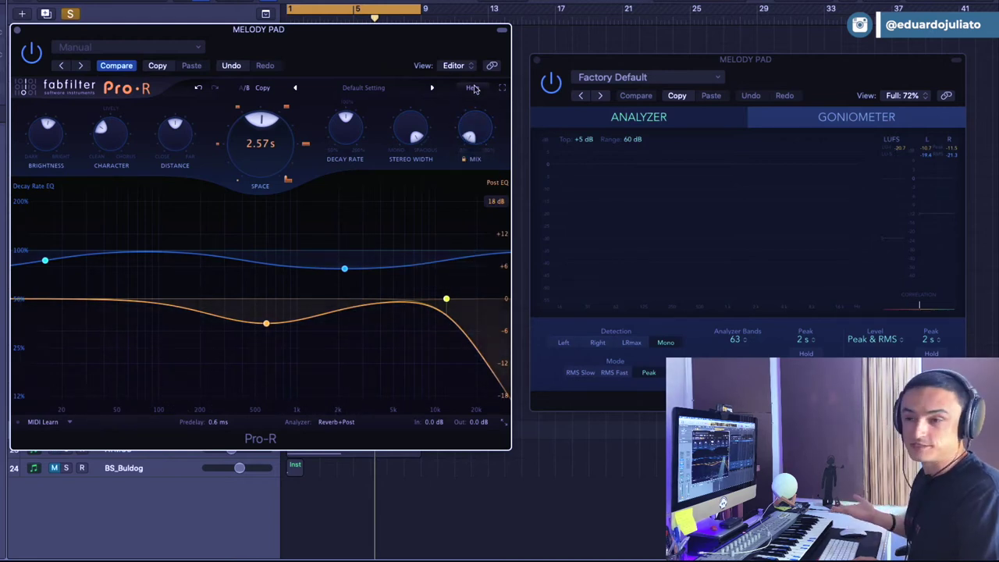
key("space")
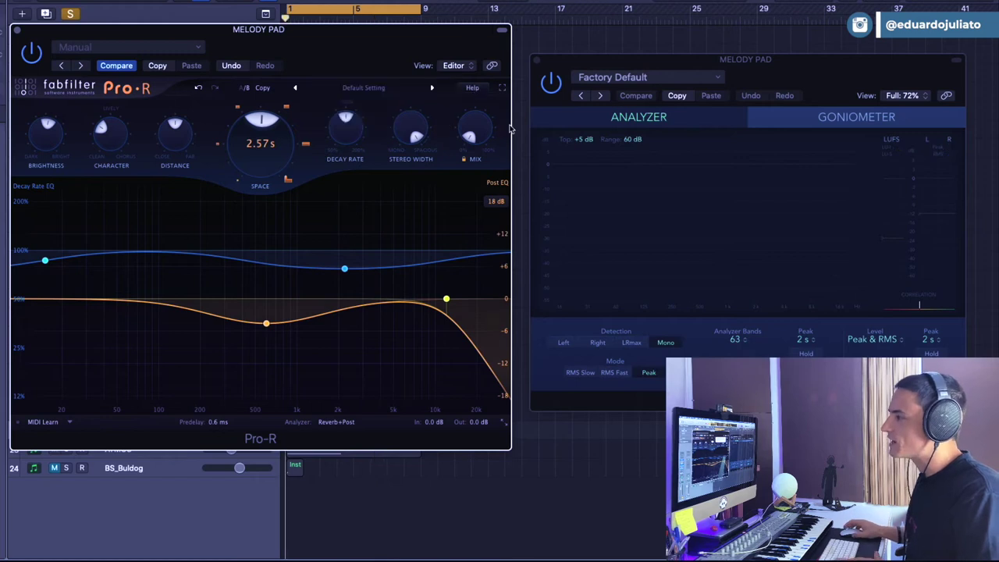
left_click_drag(481, 132, 474, 92)
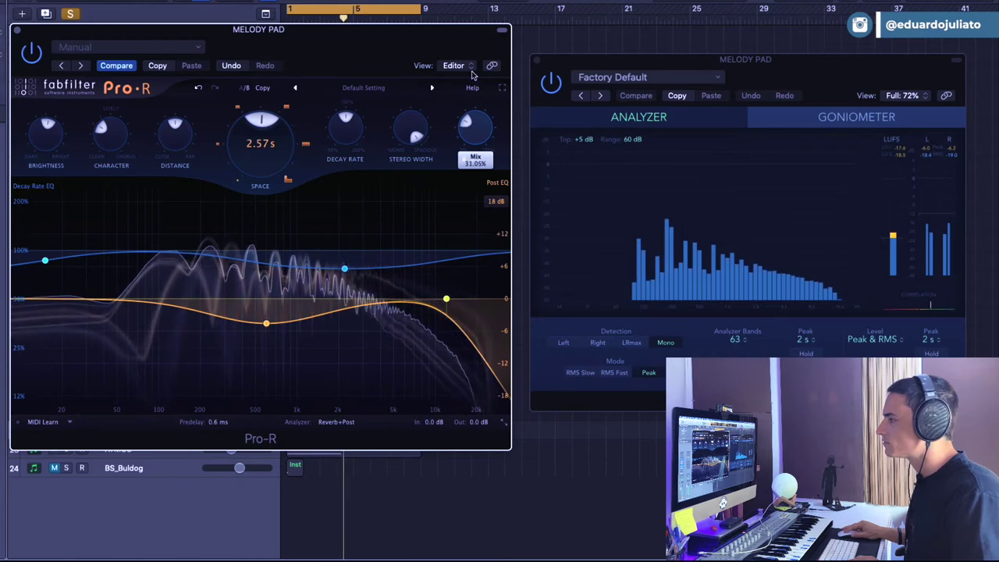
scroll(419, 154, "up", 3)
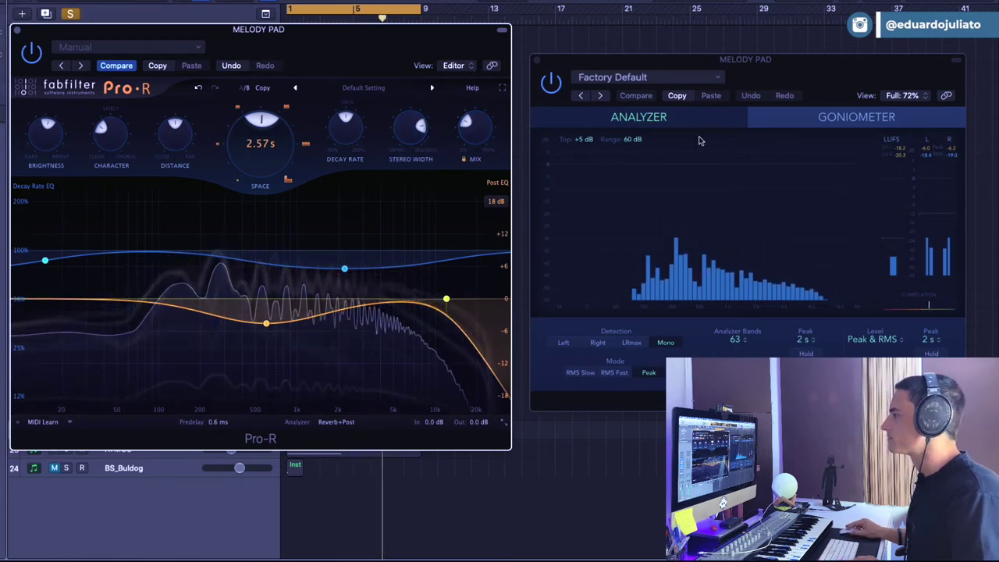
left_click_drag(472, 134, 470, 119)
Raise the reverb's Space to 4.70 s and bring it back to 2.65 s.
mouse_move(259, 137)
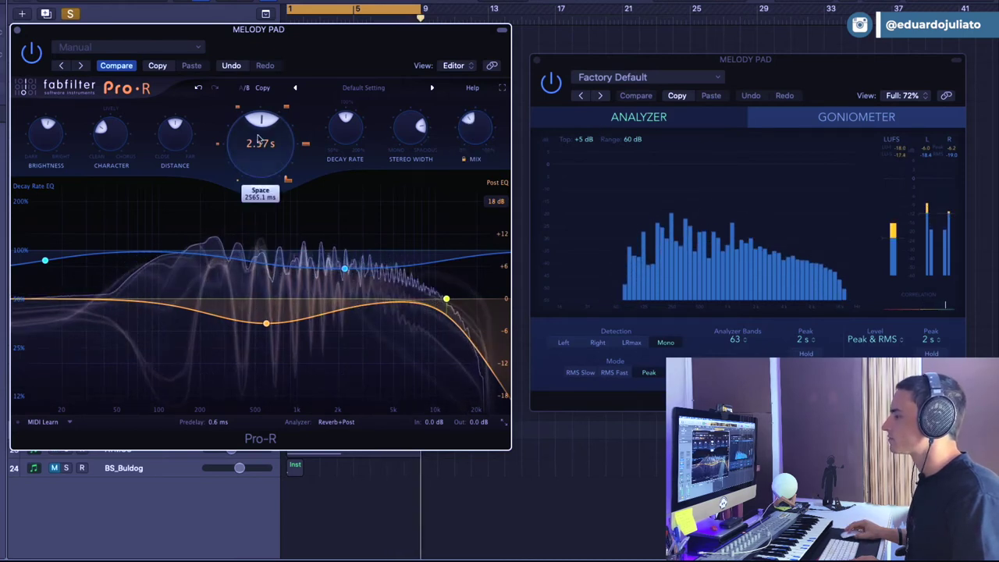
mouse_move(263, 150)
left_mouse_down()
mouse_move(261, 110)
mouse_move(256, 134)
left_mouse_up()
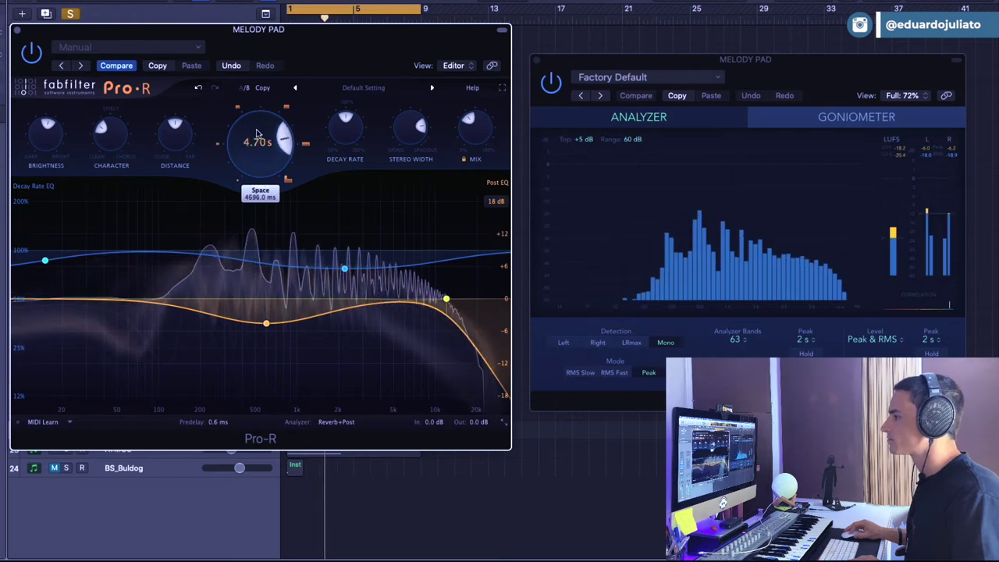
left_click(199, 88)
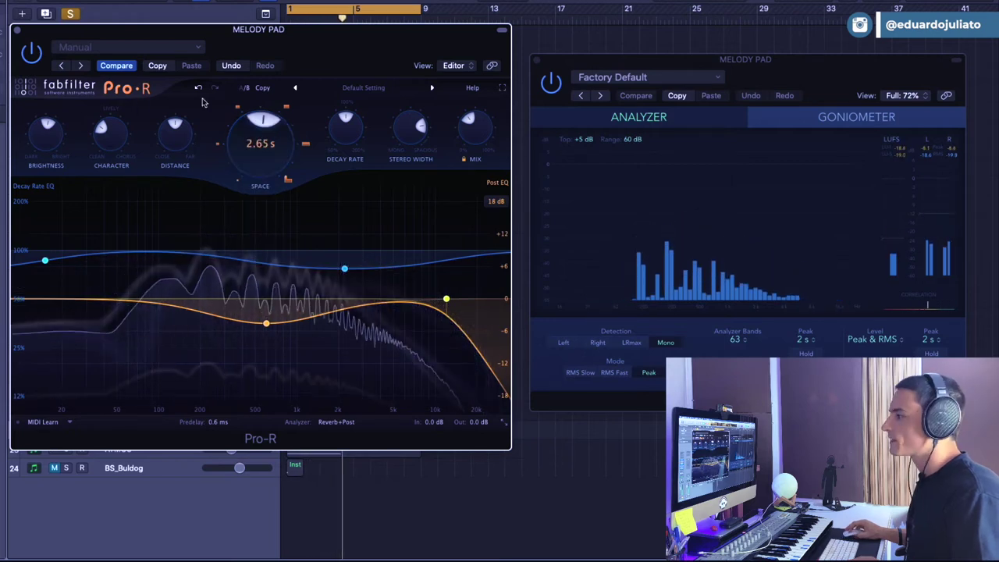
Lower the reverb's Distance to 0%, raise it to 100%, and play the pad to compare.
left_click_drag(175, 133, 178, 236)
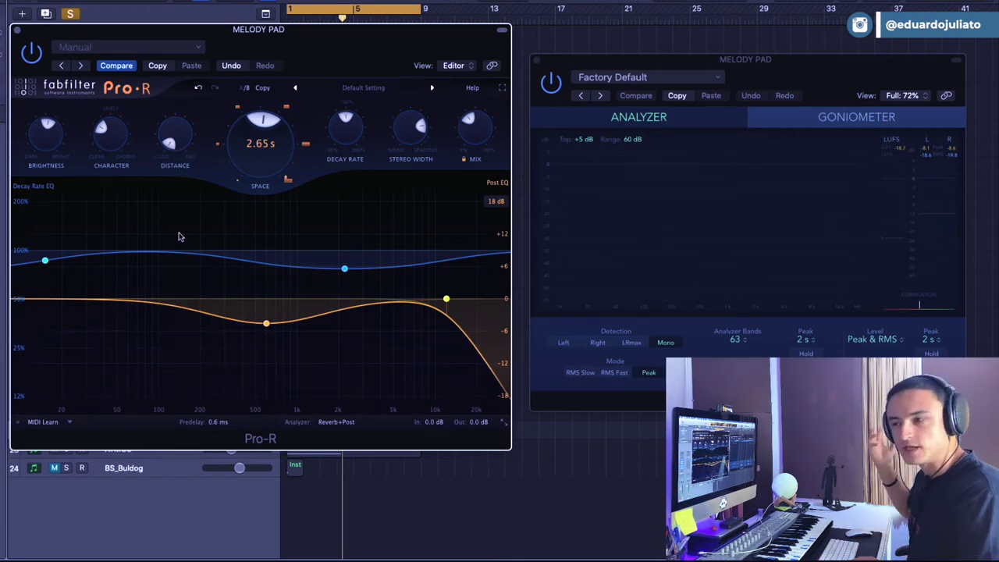
key("space")
mouse_move(180, 152)
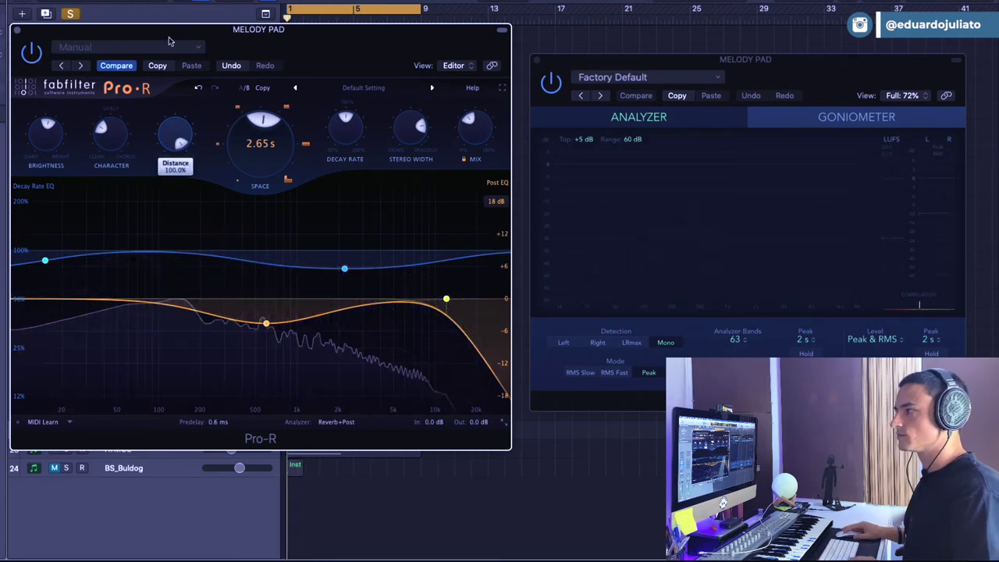
key("space")
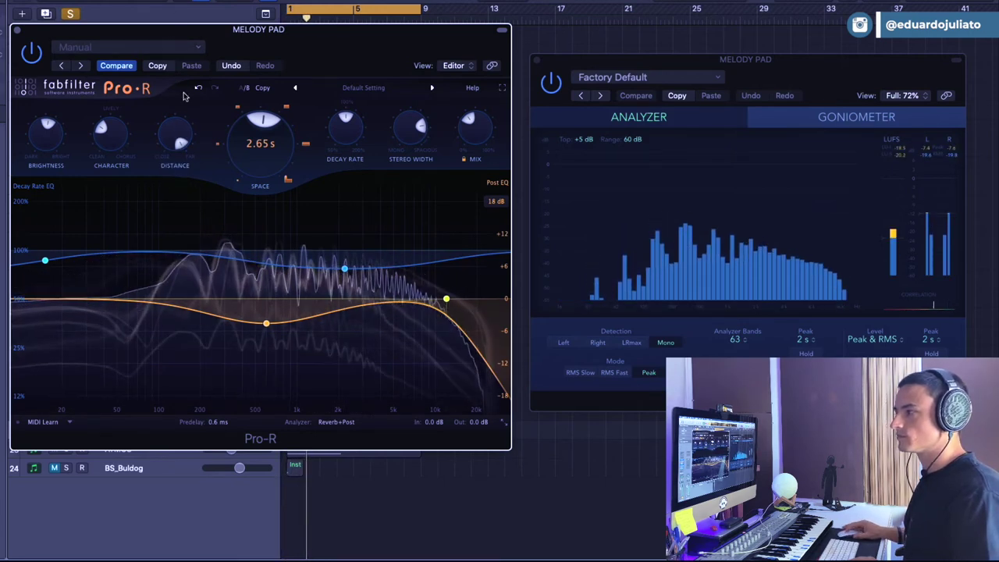
Set the reverb's Space to 3.68 s and Mix to about 48% during playback.
mouse_move(268, 157)
mouse_move(269, 157)
left_mouse_down()
mouse_move(275, 134)
mouse_move(270, 144)
left_mouse_up()
mouse_move(481, 132)
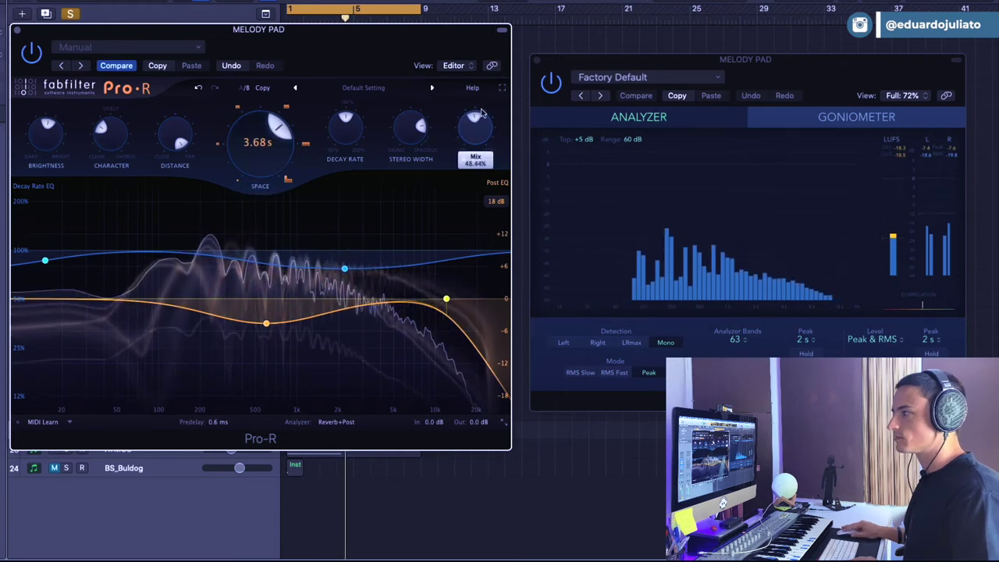
Compare Distance at 0% and 100% with the longer, wetter reverb, and set it to about 44%.
left_click_drag(175, 137, 160, 338)
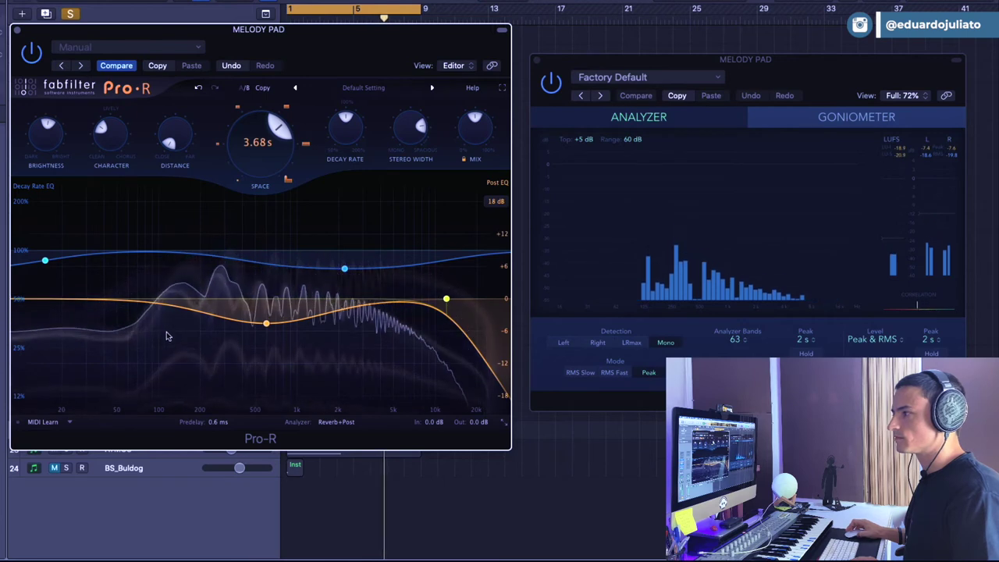
mouse_move(180, 139)
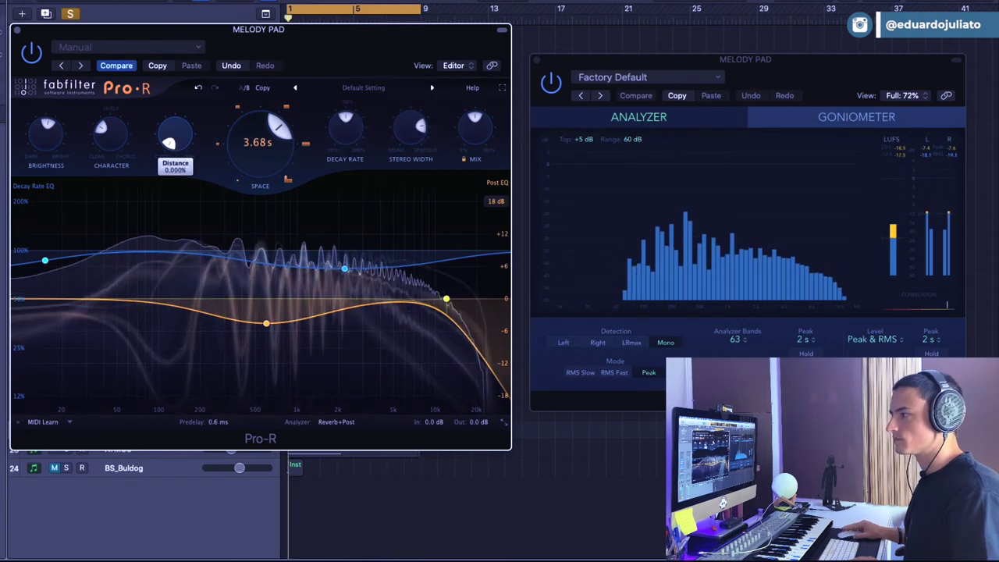
left_click_drag(183, 114, 182, 8)
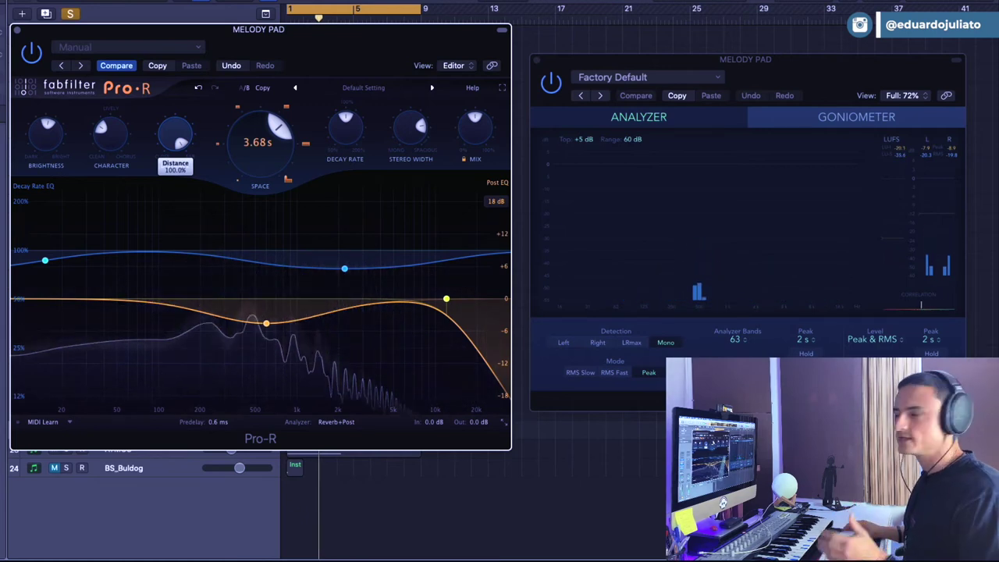
left_click_drag(183, 129, 183, 195)
key("space")
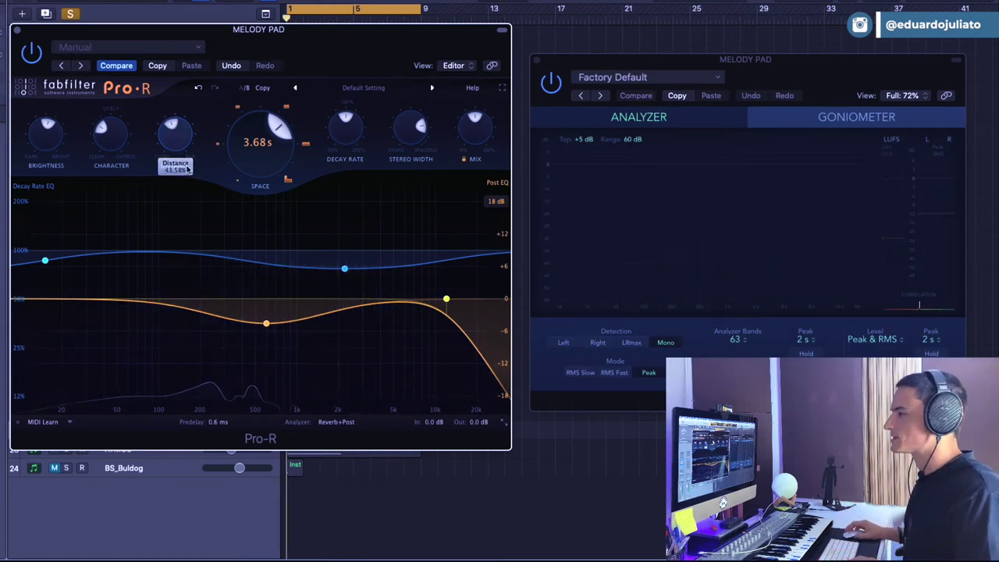
Set the reverb's Space to 3.34 s and reduce Mix moderately while playing the pad.
left_click_drag(250, 139, 245, 146)
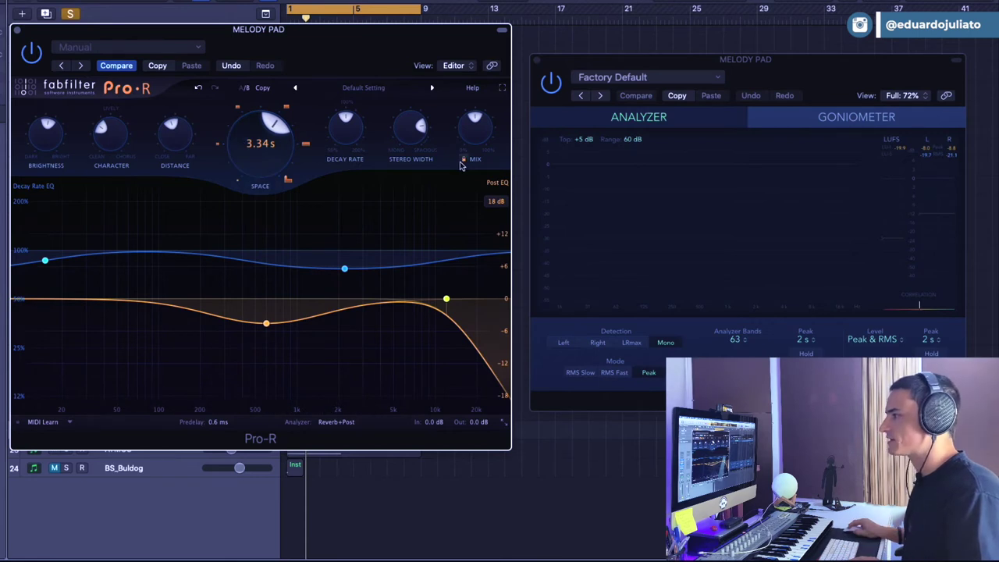
key("space")
mouse_move(477, 118)
left_mouse_down()
mouse_move(475, 130)
mouse_move(477, 117)
left_mouse_up()
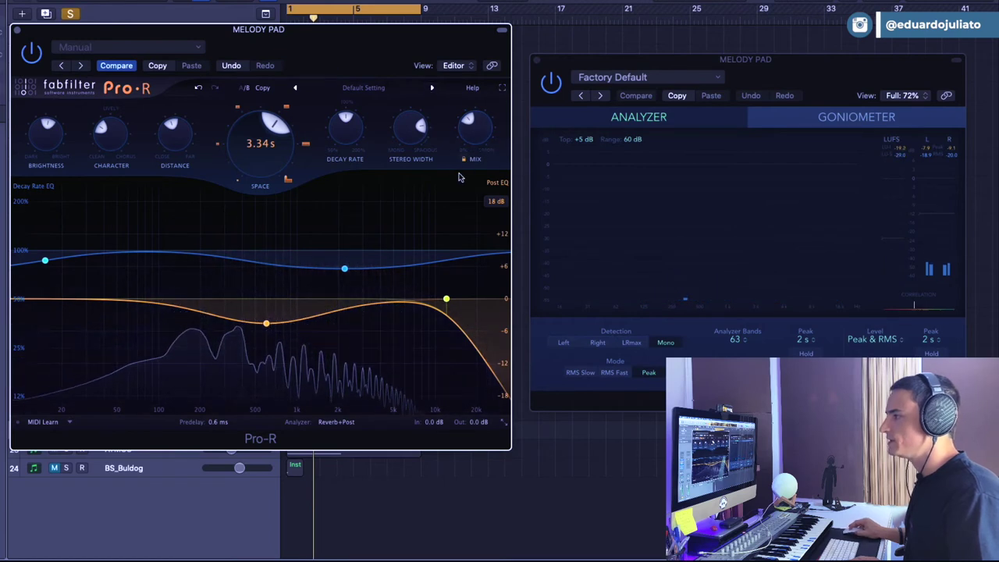
Audition the Ambience for Slap Bass B preset with Mix at maximum, and return to Default Setting with a moderate Mix.
left_click(432, 89)
left_click(433, 89)
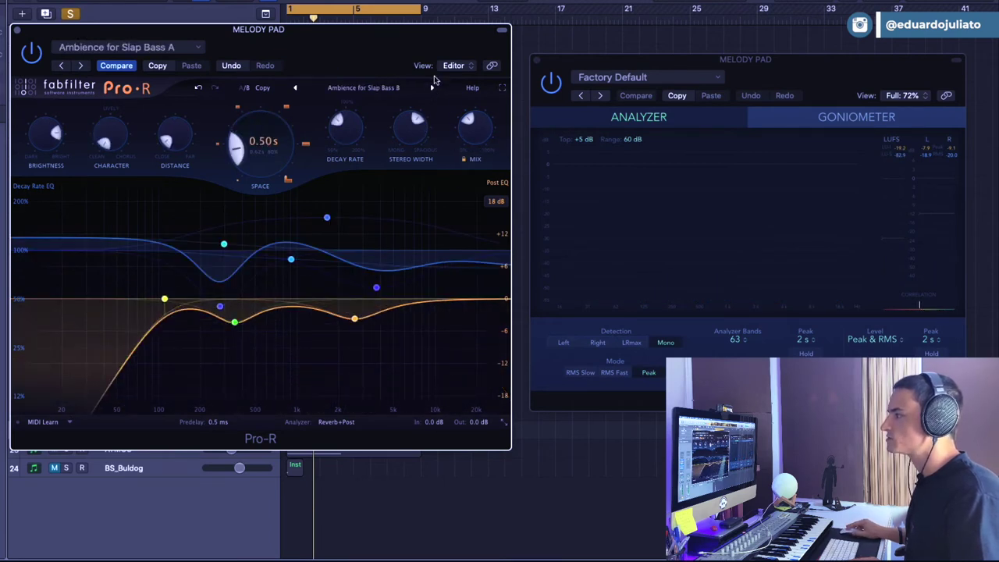
key("space")
left_click_drag(469, 141, 449, 17)
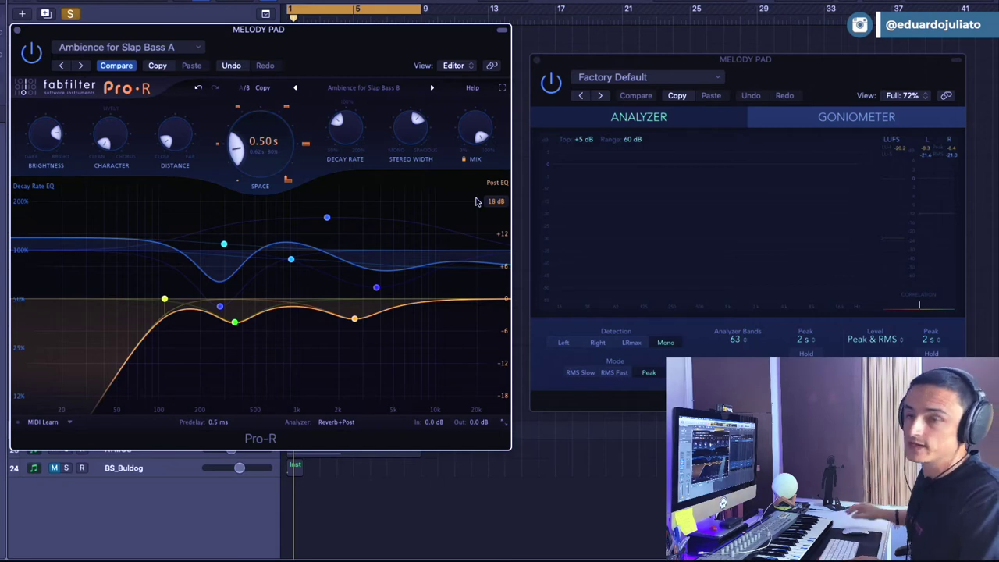
key("space")
mouse_move(481, 117)
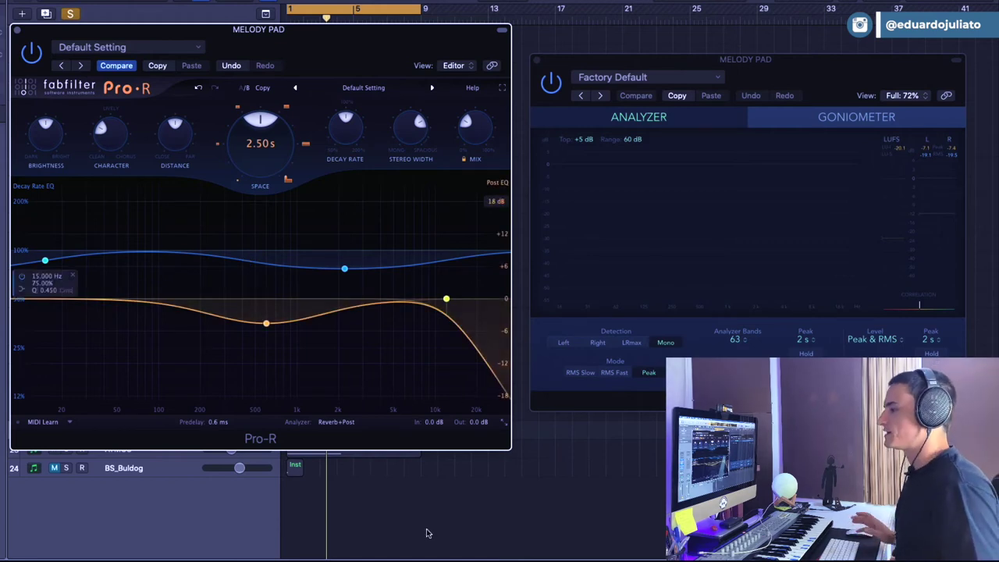
Move the 2 kHz Decay Rate EQ band up to about 20 kHz and lower it to just under 25%.
left_click(45, 259)
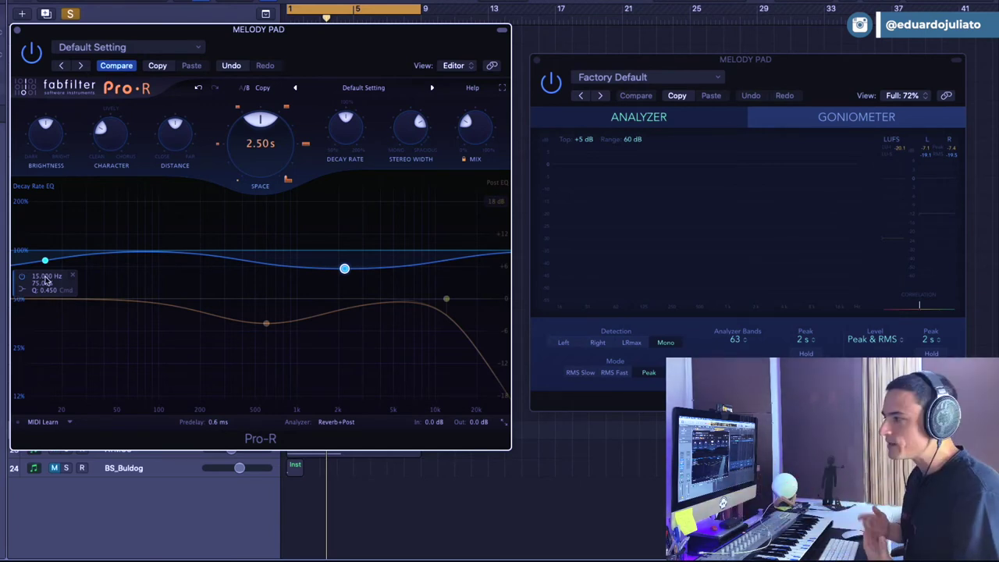
left_click_drag(343, 269, 476, 354)
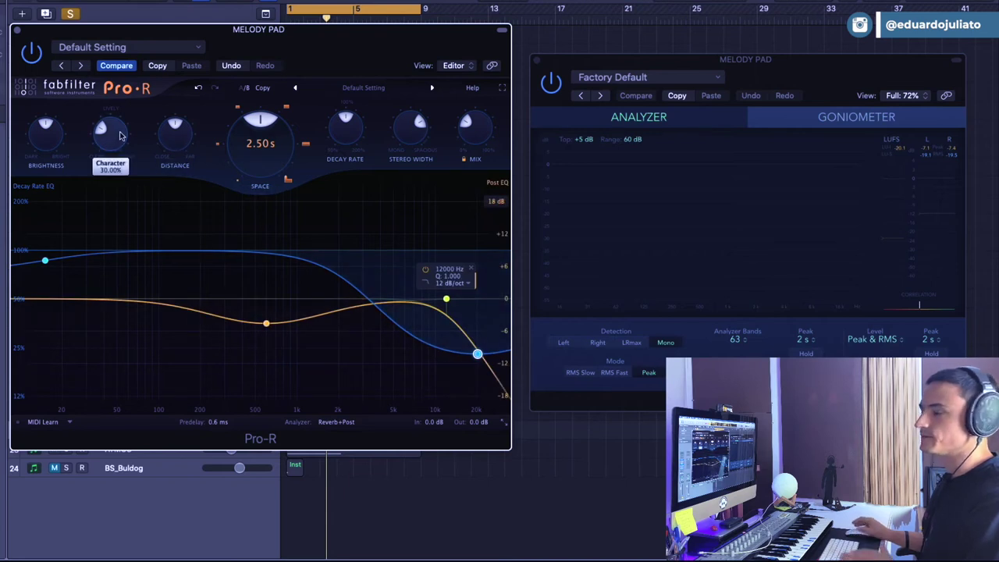
left_click(329, 540)
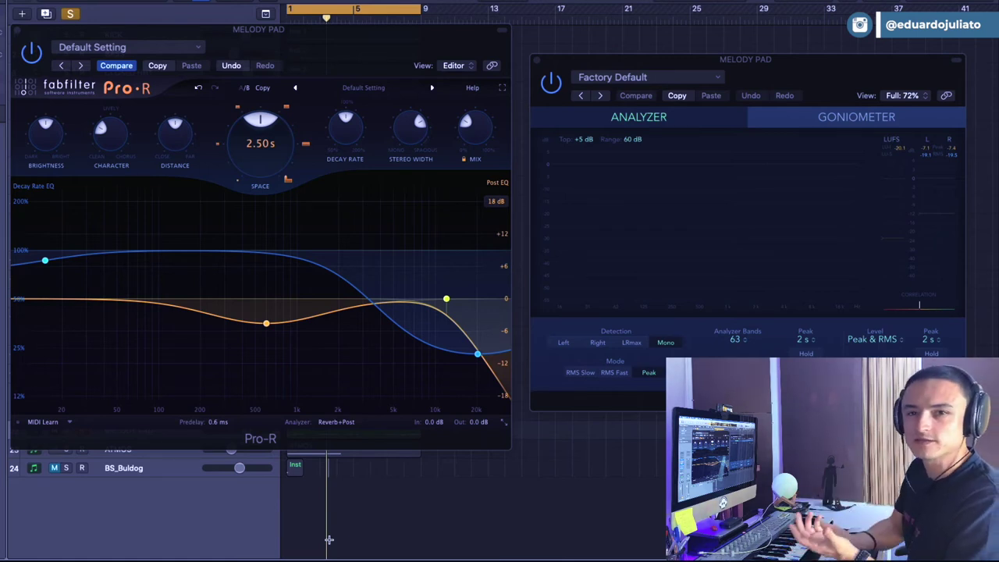
Raise the high Decay Rate EQ band to 200% at about 18.4 kHz and play the pad.
left_click_drag(477, 353, 470, 193)
key("space")
left_click(445, 299)
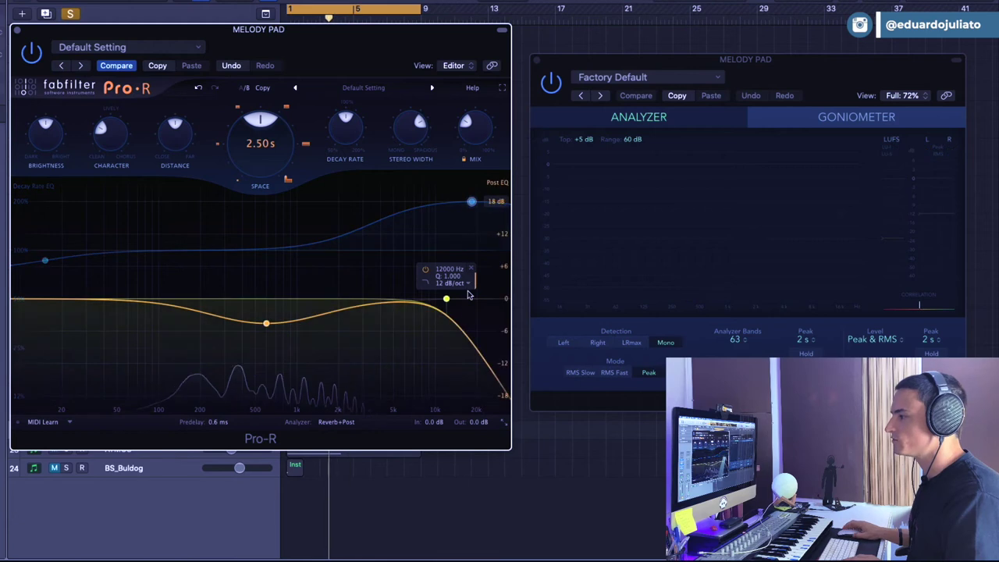
Play the pad while moving the high Decay Rate EQ band down to about 3.9 kHz and 14%.
left_click(471, 202)
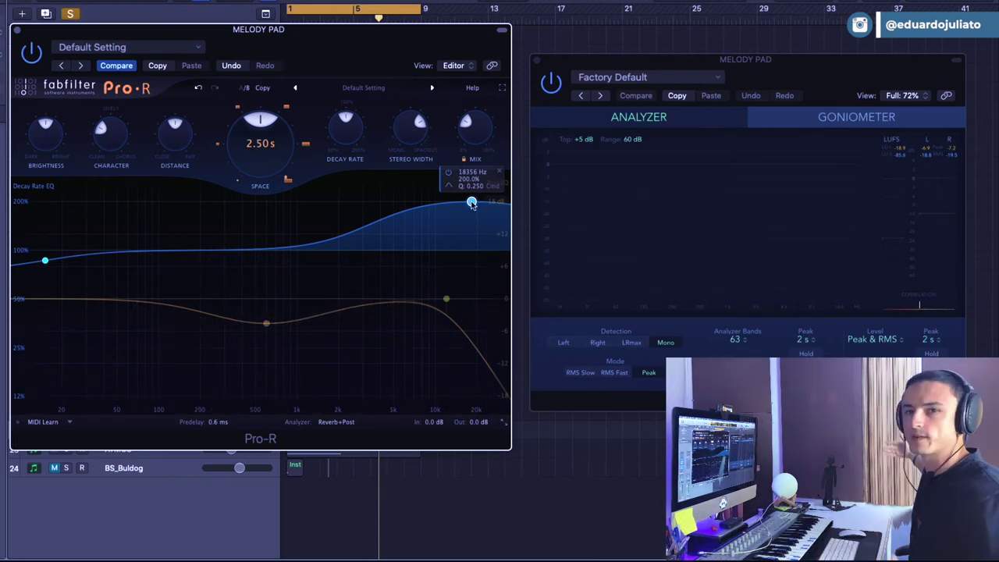
key("space")
left_click_drag(471, 204, 379, 390)
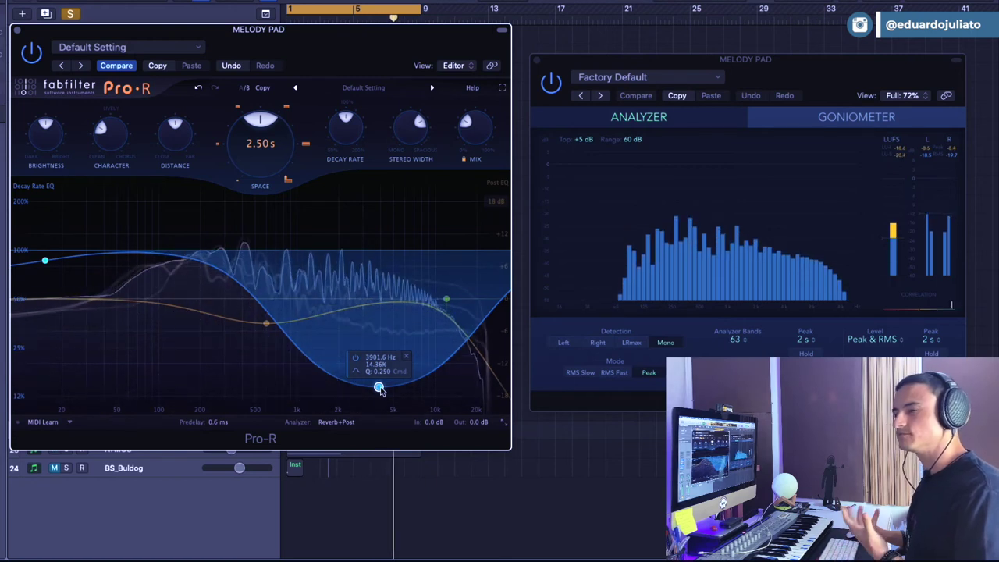
Audition the high Decay Rate EQ band at 200% and 12.5% near 7 kHz, and return it to about 100% near 12 kHz.
left_click_drag(379, 390, 416, 161)
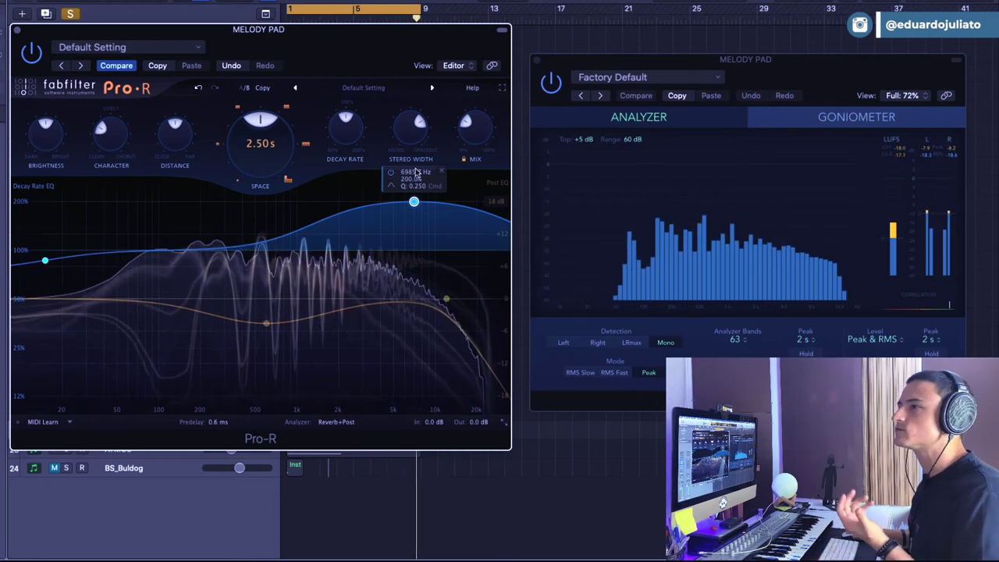
left_click_drag(416, 171, 415, 425)
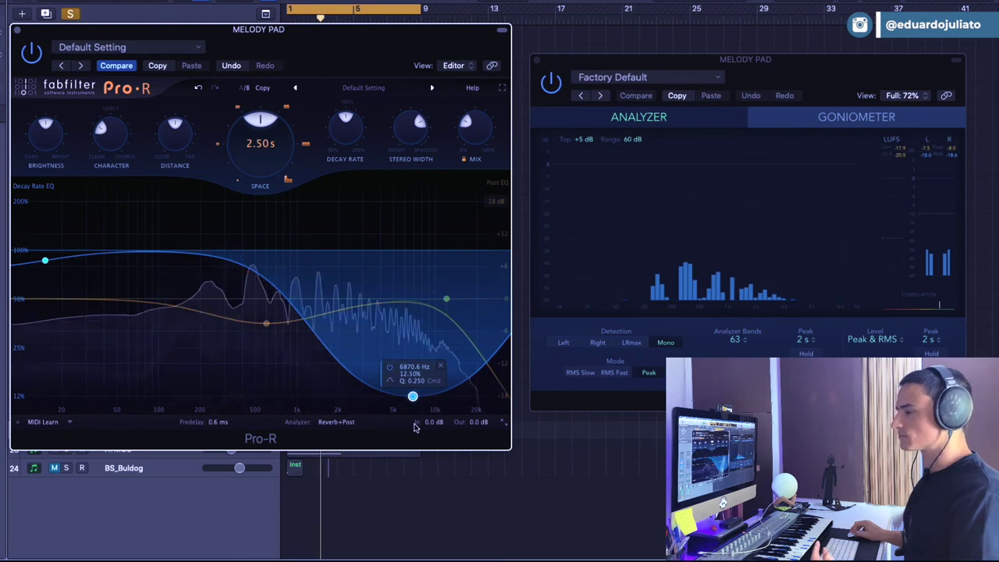
left_click_drag(413, 396, 447, 396)
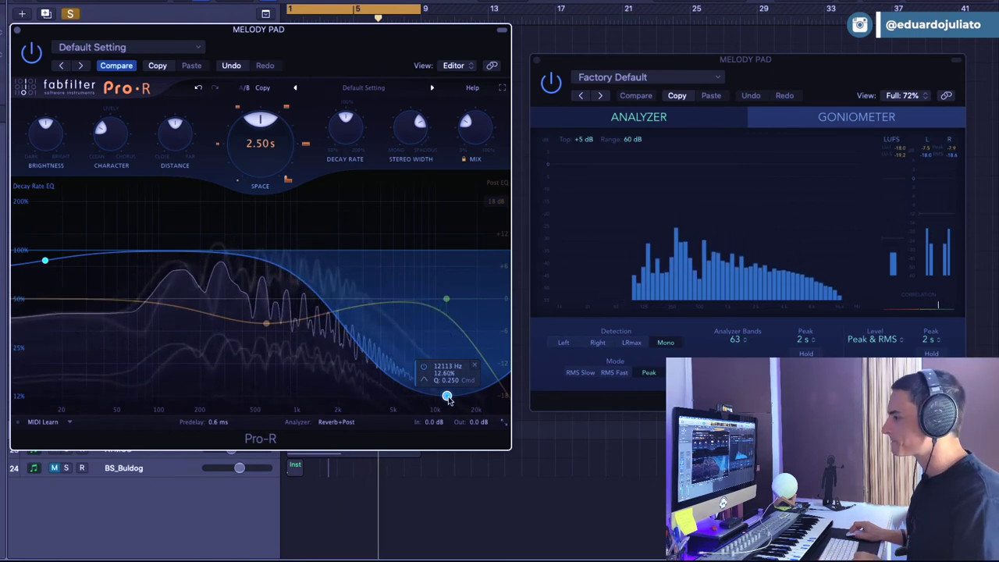
left_click_drag(448, 396, 447, 248)
left_click(444, 282)
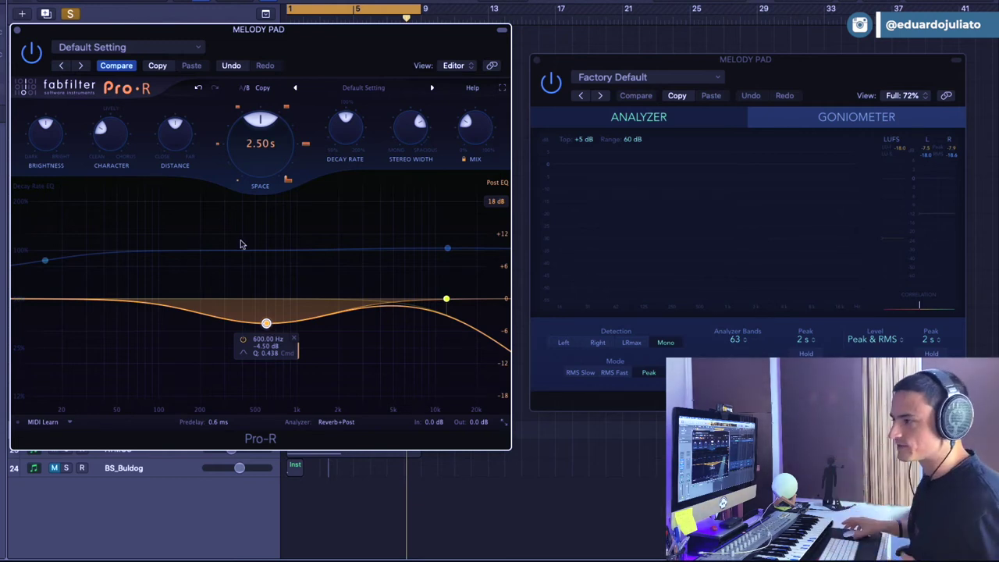
Move the 600 Hz Post EQ band to about 676 Hz and -5.7 dB, and play the pad.
left_click(2, 269)
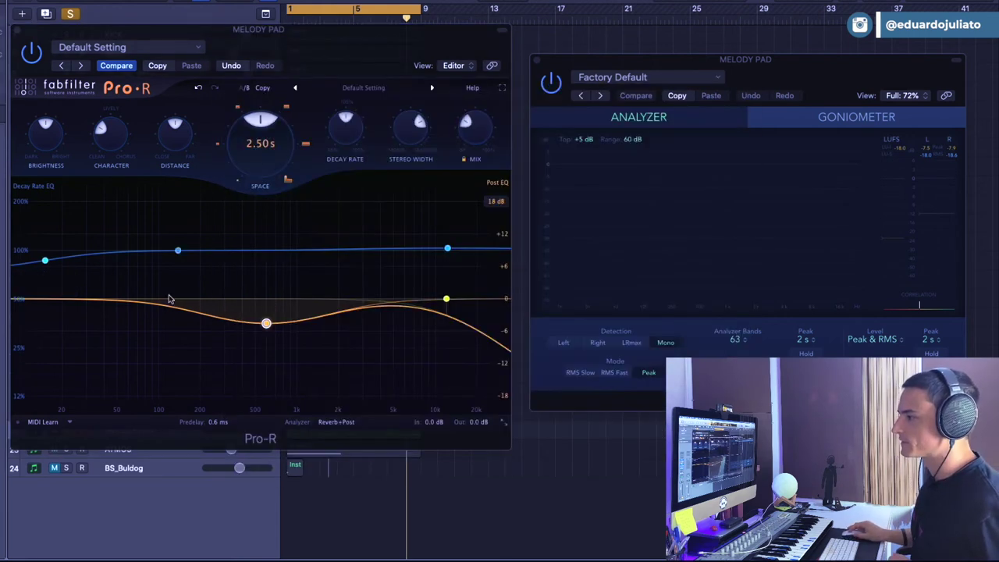
left_click_drag(266, 324, 273, 331)
key("space")
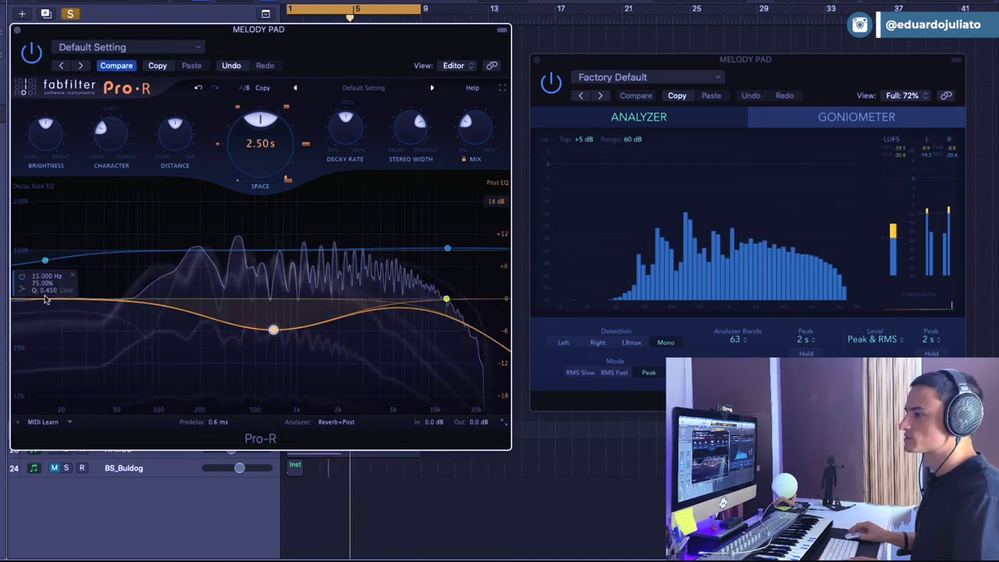
Sweep a new Post EQ low cut up to about 1.1 kHz with Mix at maximum, and bring it back to about 60 Hz.
left_click_drag(79, 301, 304, 294)
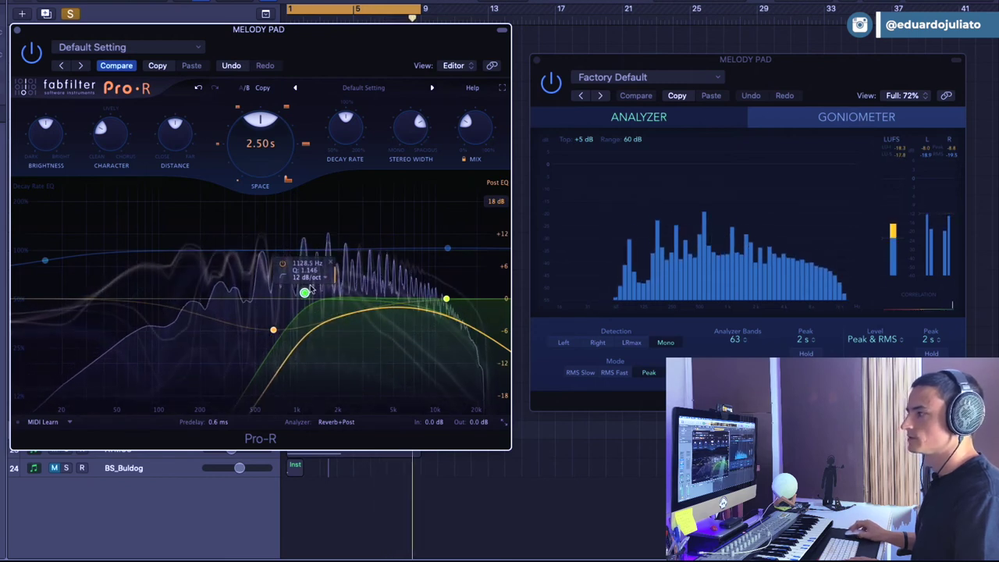
left_click(447, 248)
left_click_drag(491, 121, 490, 4)
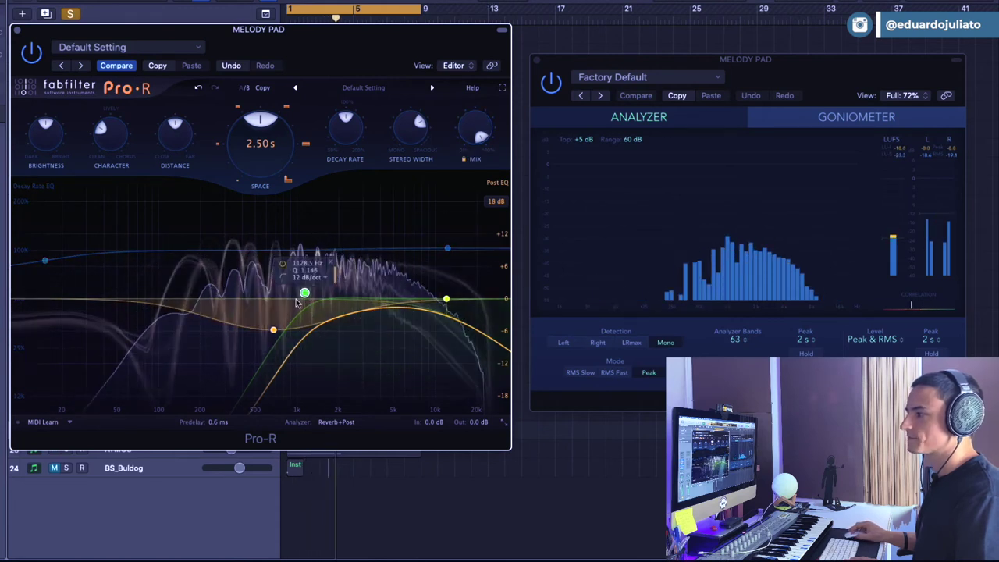
left_click_drag(302, 293, 131, 287)
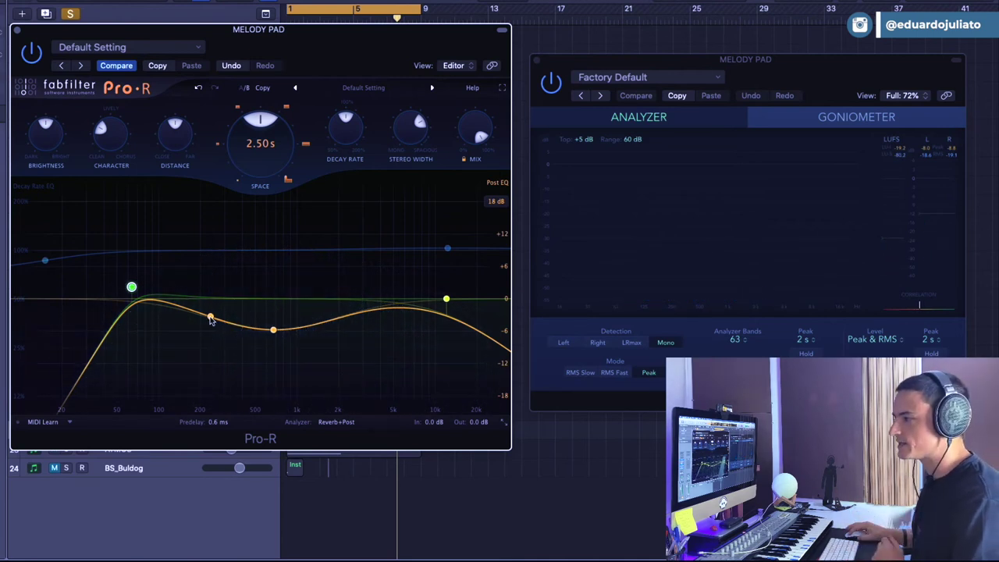
Add a Post EQ bell cutting about 7 dB near 280 Hz, and play the pad with Mix back at a moderate level.
left_click(211, 319)
mouse_move(210, 319)
left_mouse_down()
mouse_move(222, 367)
mouse_move(211, 343)
mouse_move(221, 336)
left_mouse_up()
key("space")
scroll(219, 363, "down", 5)
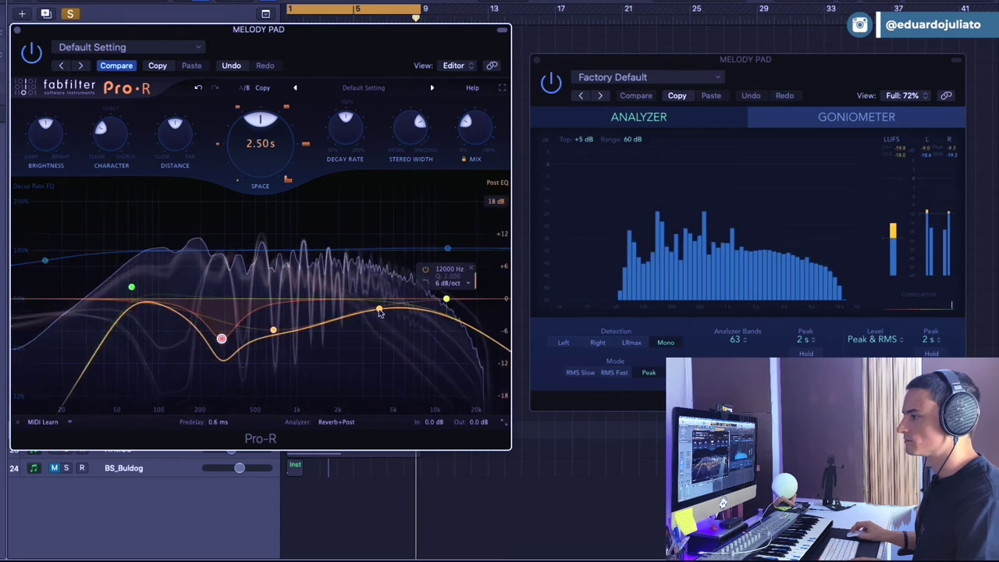
Add a Post EQ bell, audition it boosted about 21 dB near 2 kHz, and settle it at a slight cut just below 5 kHz.
mouse_move(379, 304)
left_mouse_down()
mouse_move(380, 229)
mouse_move(386, 305)
left_mouse_up()
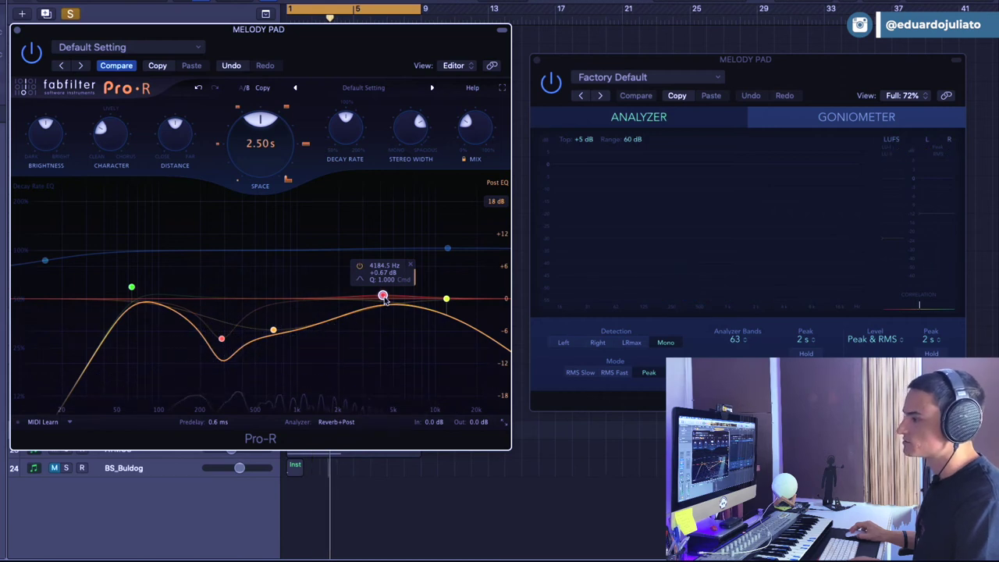
left_click_drag(383, 297, 337, 231)
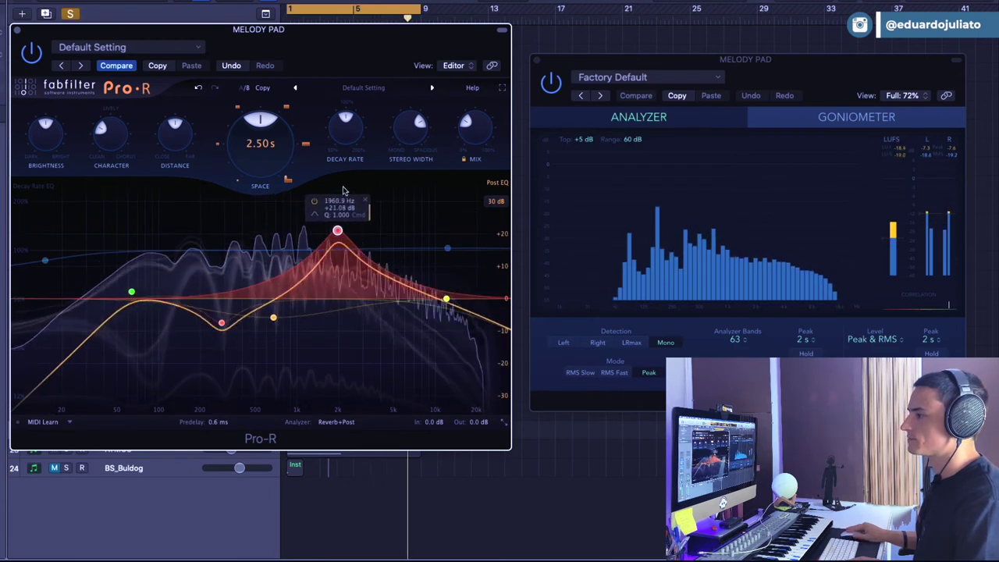
left_click_drag(344, 189, 392, 310)
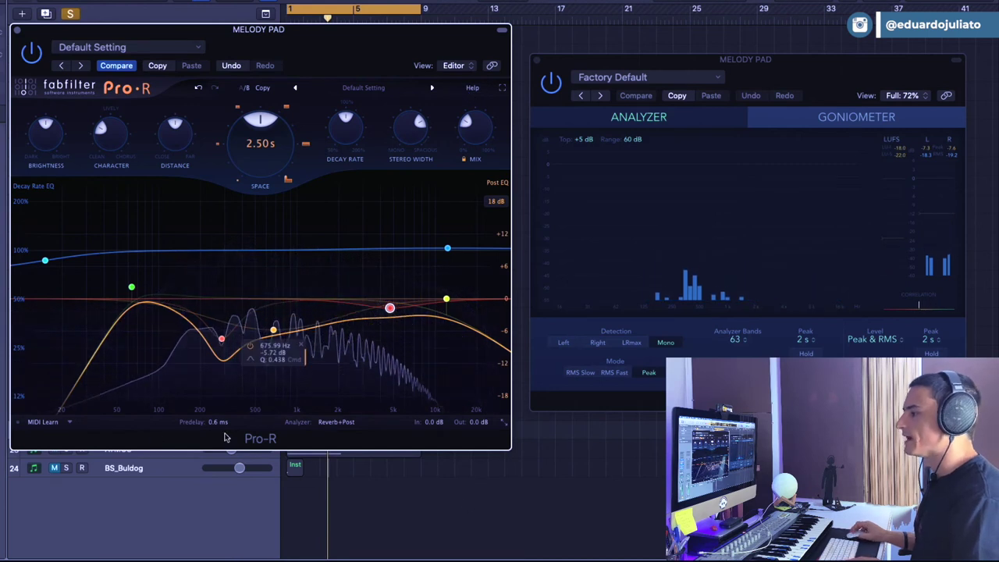
Raise the Predelay to about 24 ms.
mouse_move(212, 426)
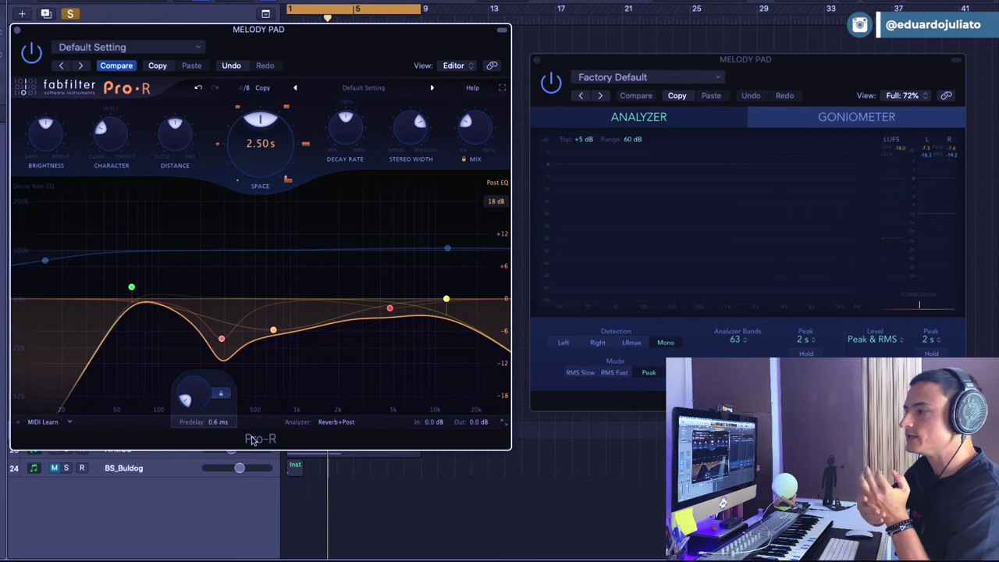
left_click_drag(191, 394, 195, 372)
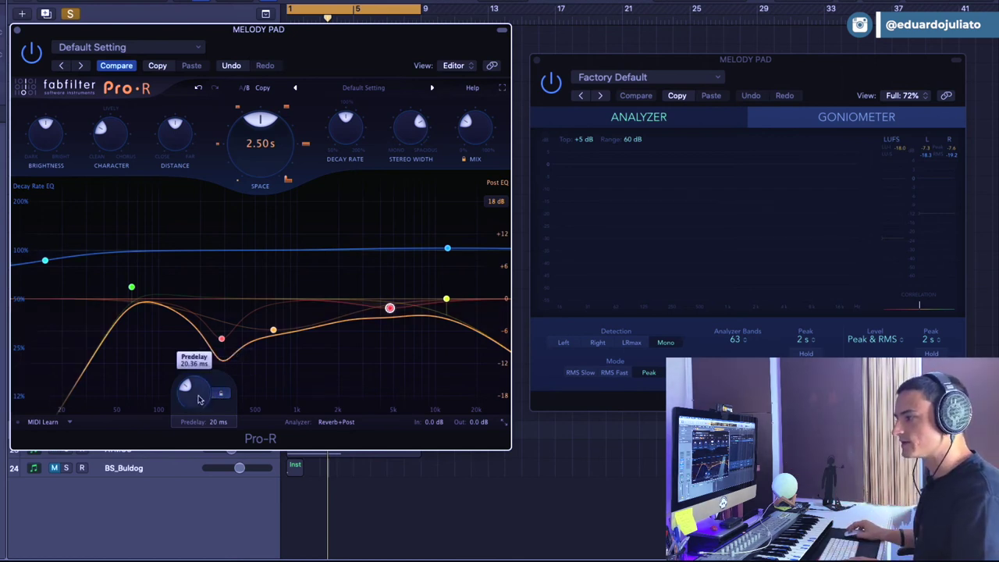
left_click_drag(200, 397, 198, 386)
double_click(214, 424)
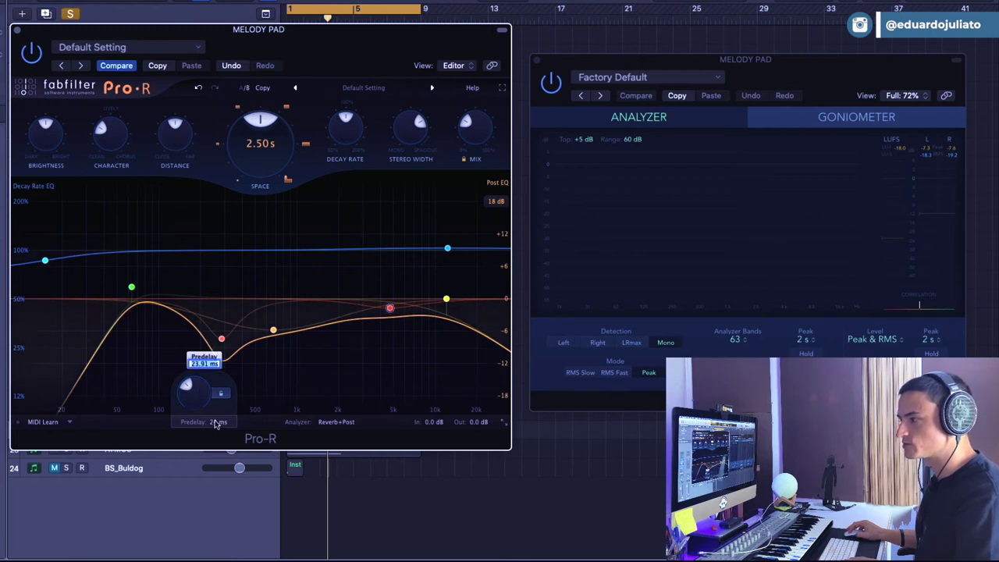
Sync the Predelay to the host tempo and play the pad, comparing 1/8 and 1/4 note settings.
left_click(214, 425)
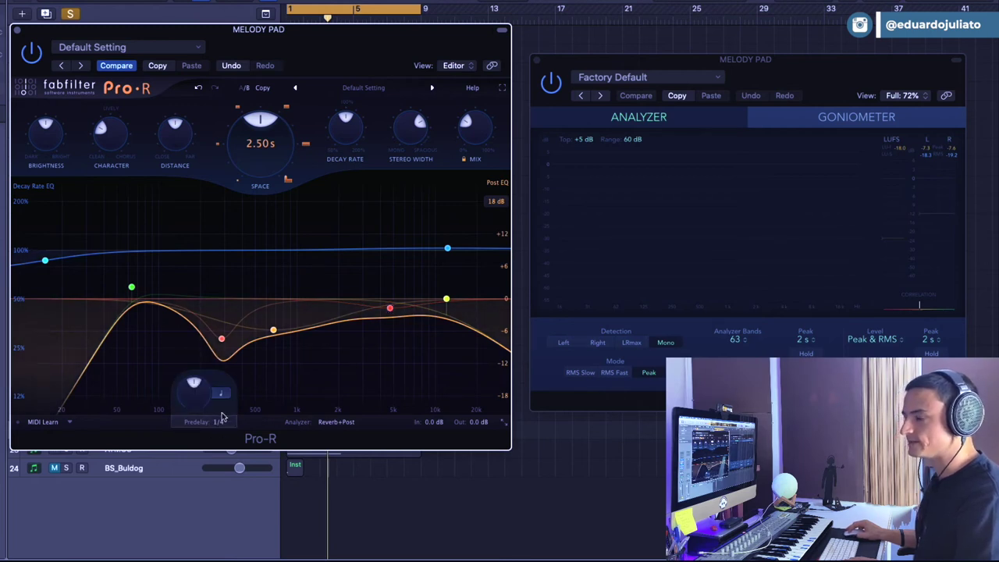
left_click(223, 396)
left_click(243, 407)
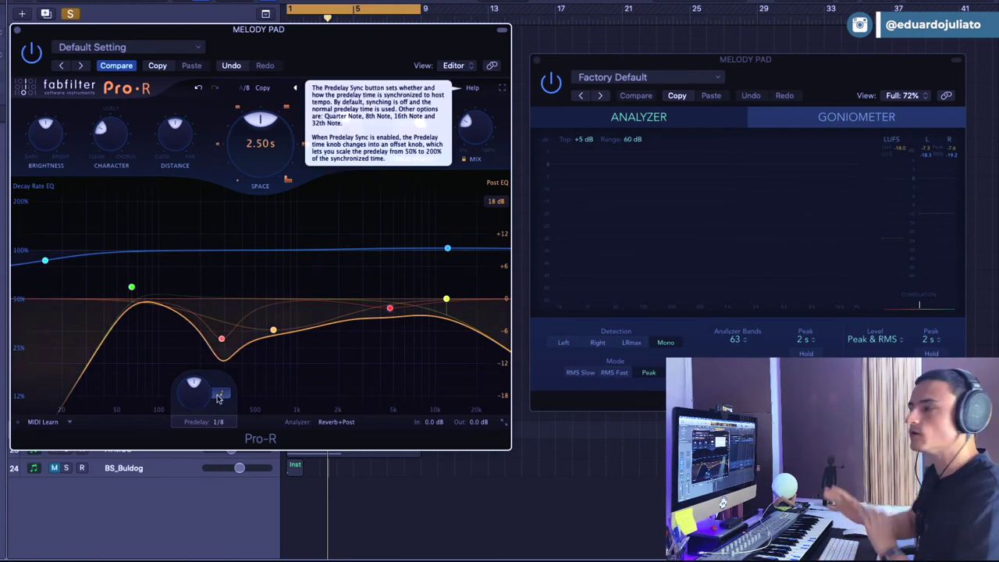
key("space")
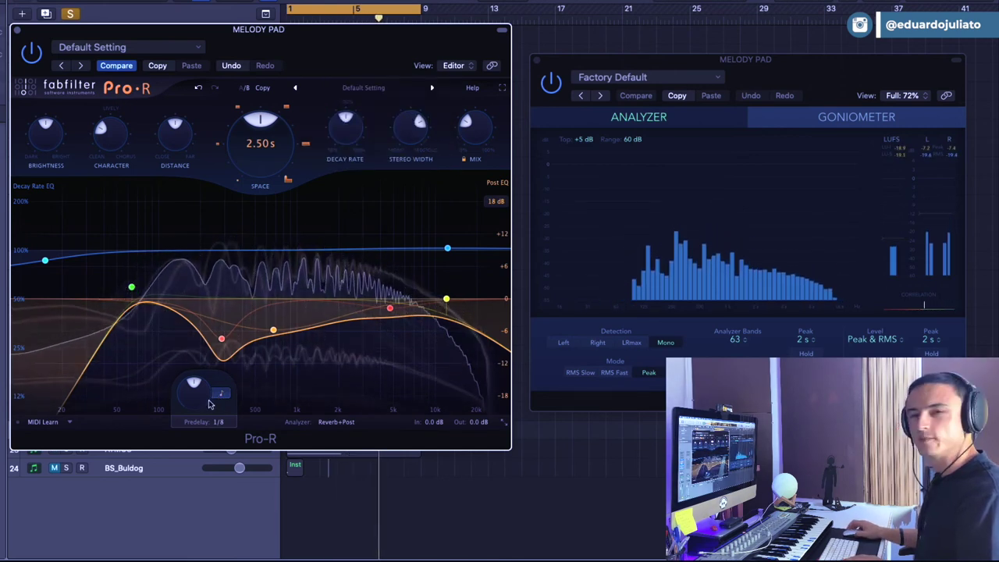
left_click(222, 394)
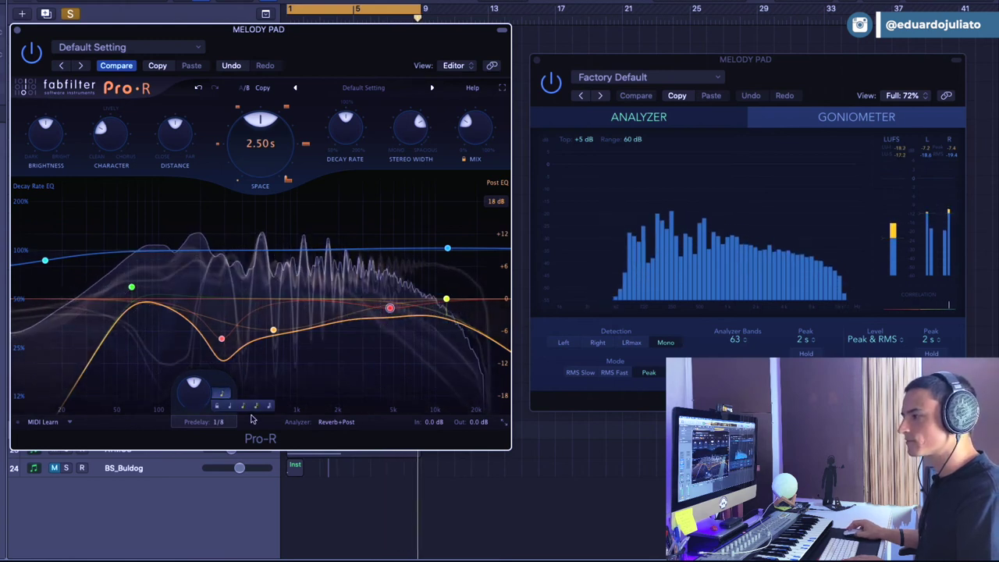
left_click(231, 408)
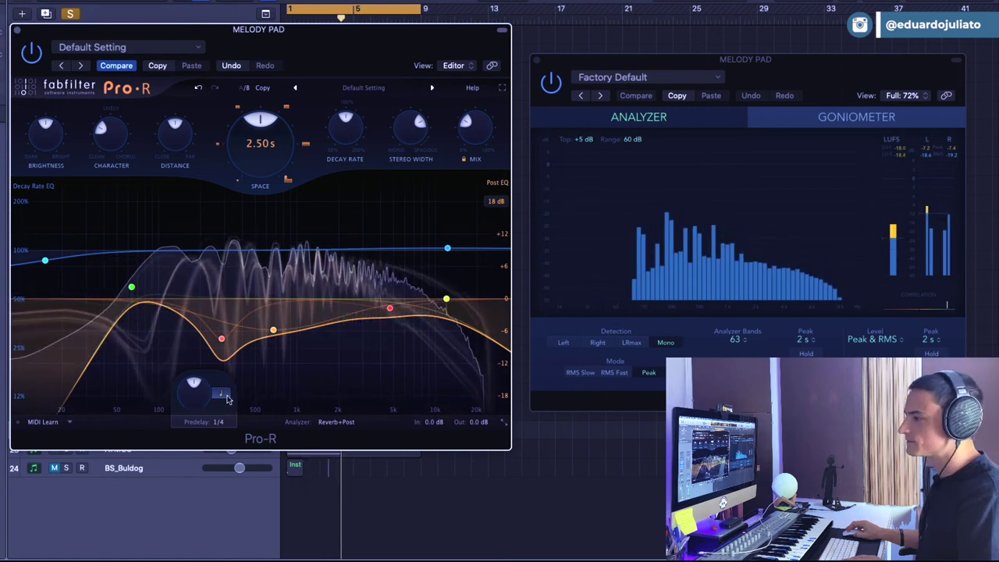
Switch the Predelay sync to 1/32 notes and lower its offset to about 80%.
left_click(226, 396)
left_click(267, 406)
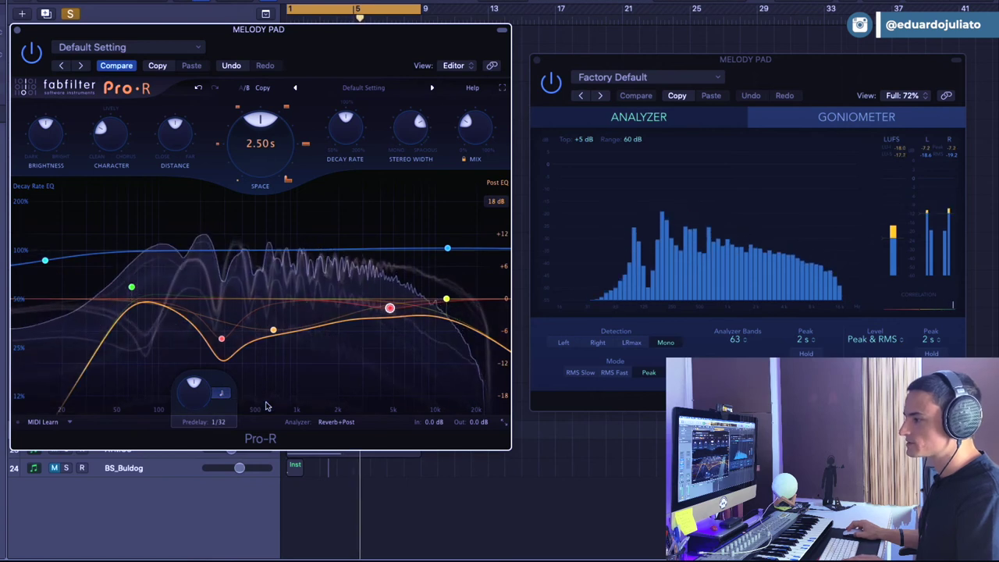
left_click_drag(195, 400, 181, 439)
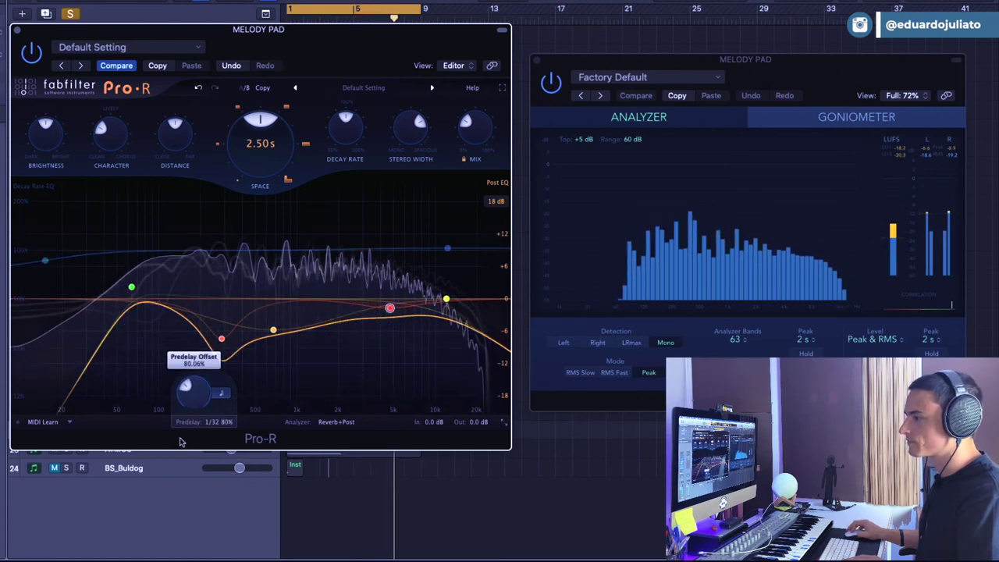
Turn off the Predelay sync and set the Predelay to 16 ms.
left_click(223, 396)
left_click(217, 409)
mouse_move(195, 394)
left_mouse_down()
mouse_move(201, 312)
mouse_move(200, 393)
left_mouse_up()
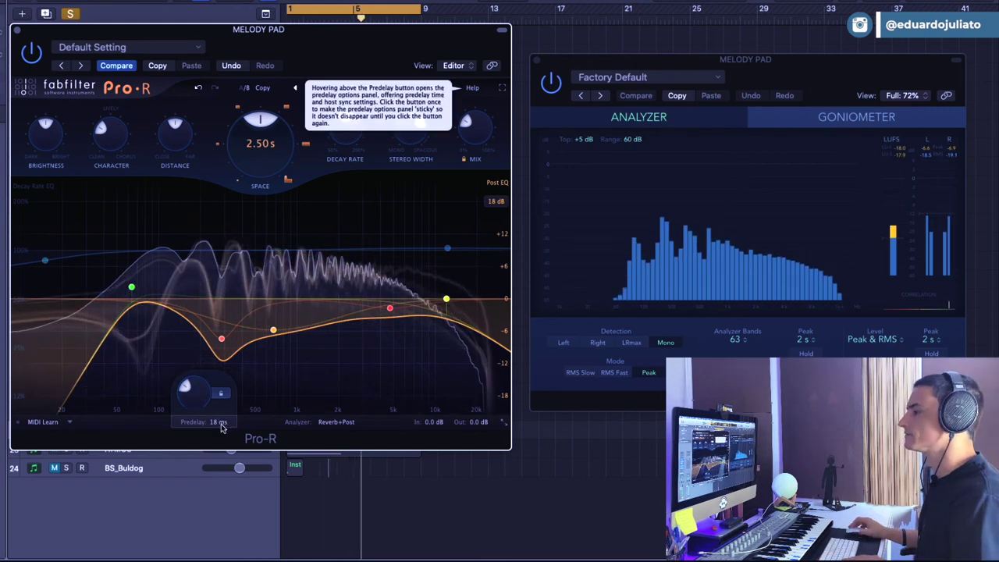
left_click_drag(200, 392, 200, 395)
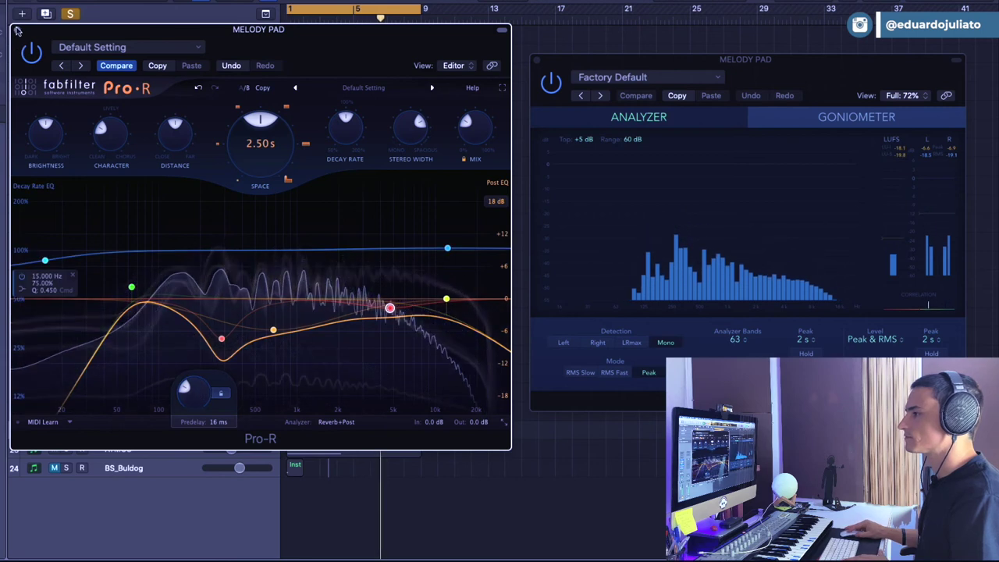
Close the Melody Pad plug-in windows, open Pro-R on the SNARE BOUNCE track and switch the reverb on.
key("super+w")
key("super+w")
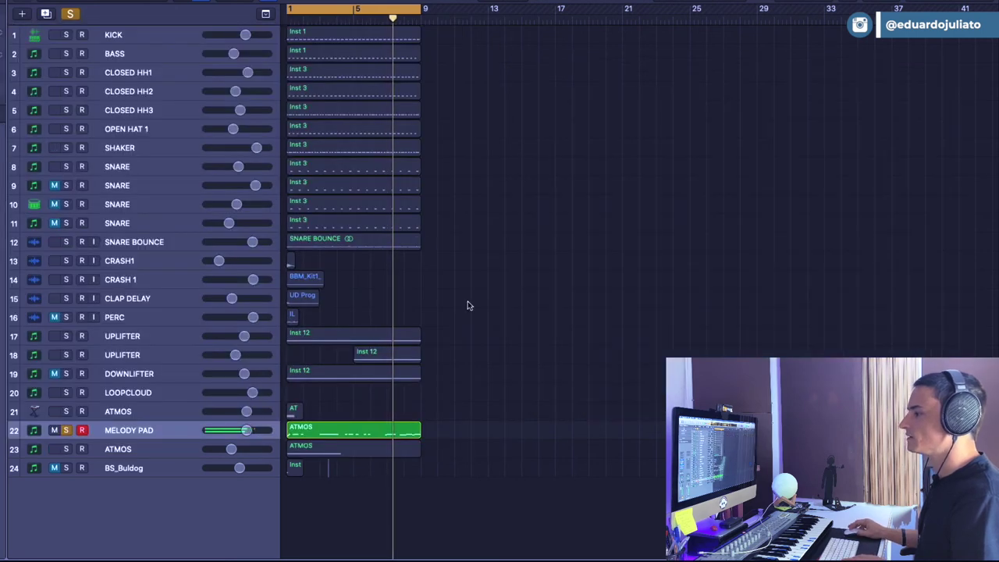
left_click(131, 238)
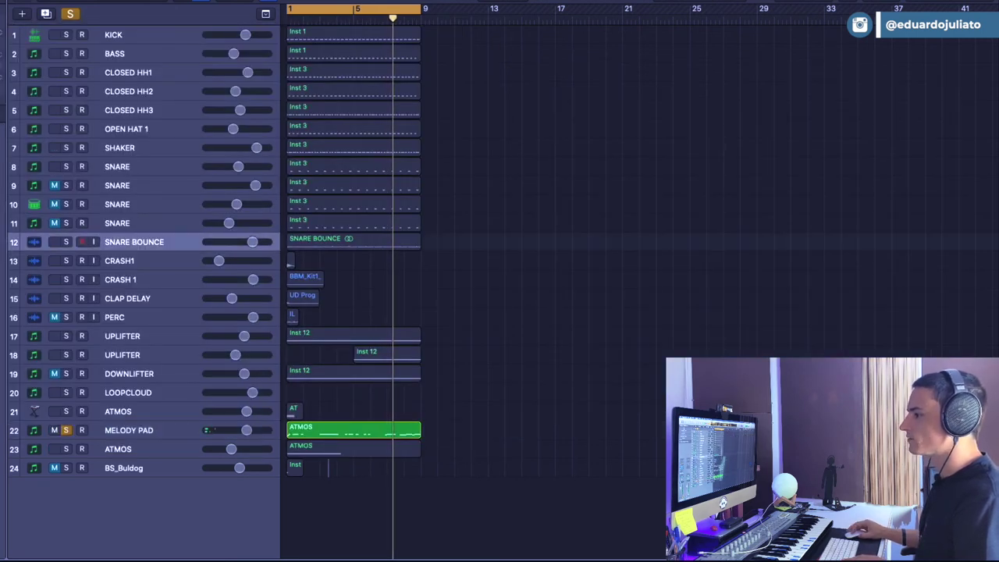
left_click(2, 234)
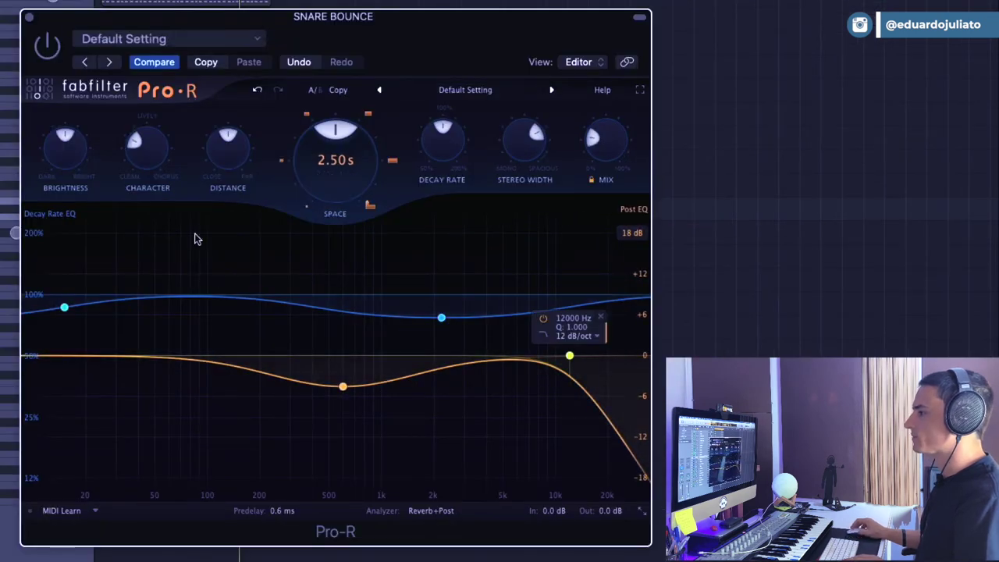
left_click(48, 48)
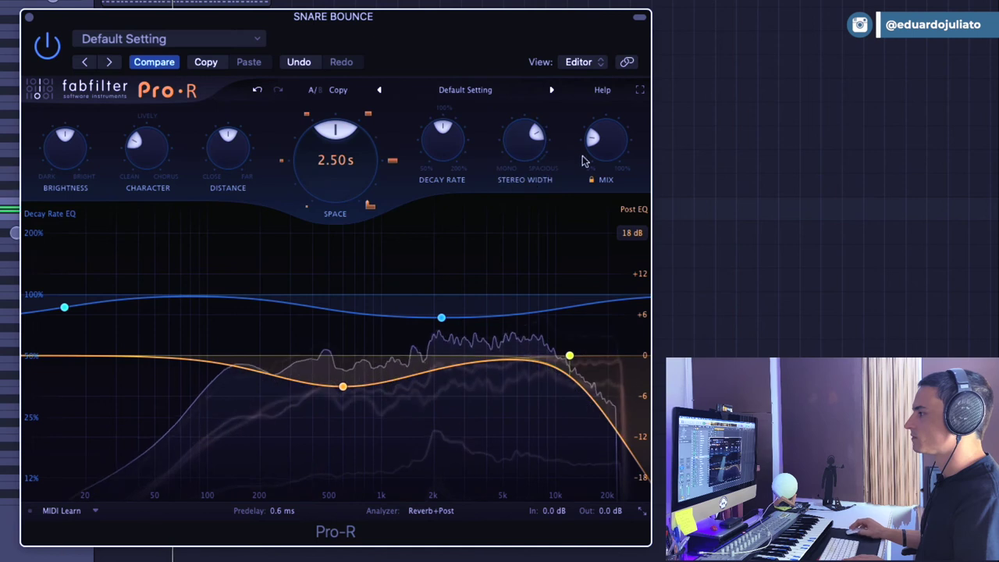
Raise the Mix slightly and audition the snare's Predelay at 29 ms, settling on 25 ms.
mouse_move(611, 148)
left_mouse_down()
mouse_move(629, 55)
mouse_move(603, 136)
left_mouse_up()
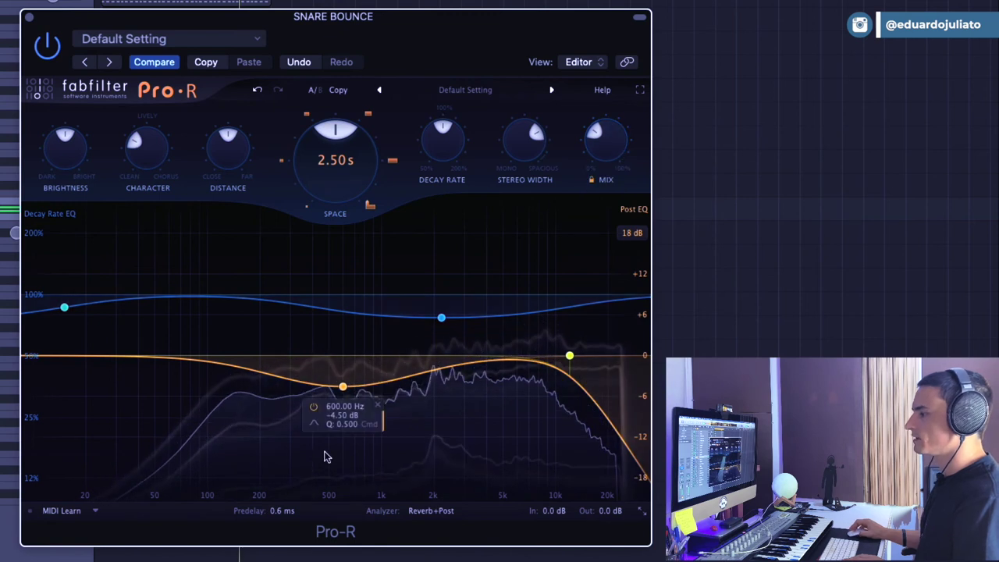
mouse_move(278, 515)
left_click_drag(250, 481, 252, 464)
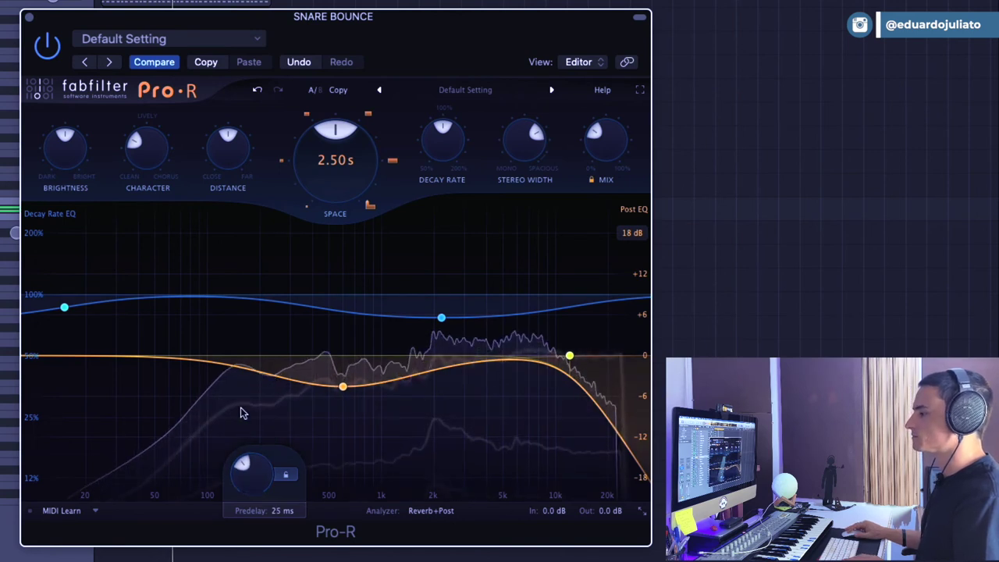
left_click_drag(252, 485, 253, 442)
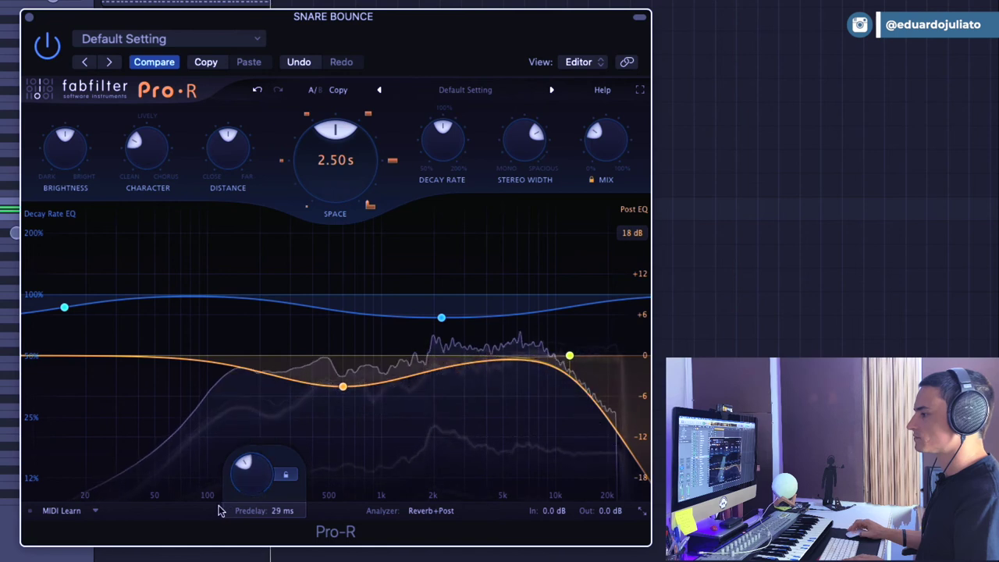
mouse_move(260, 480)
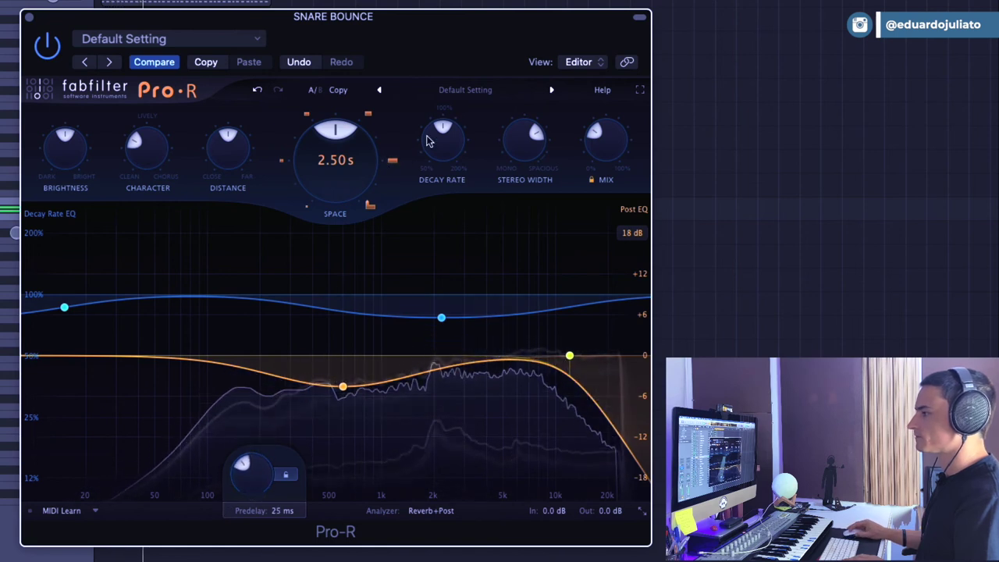
Shorten the snare reverb's Space to 1.28 s and raise its Distance to 100%.
left_click_drag(334, 134, 312, 158)
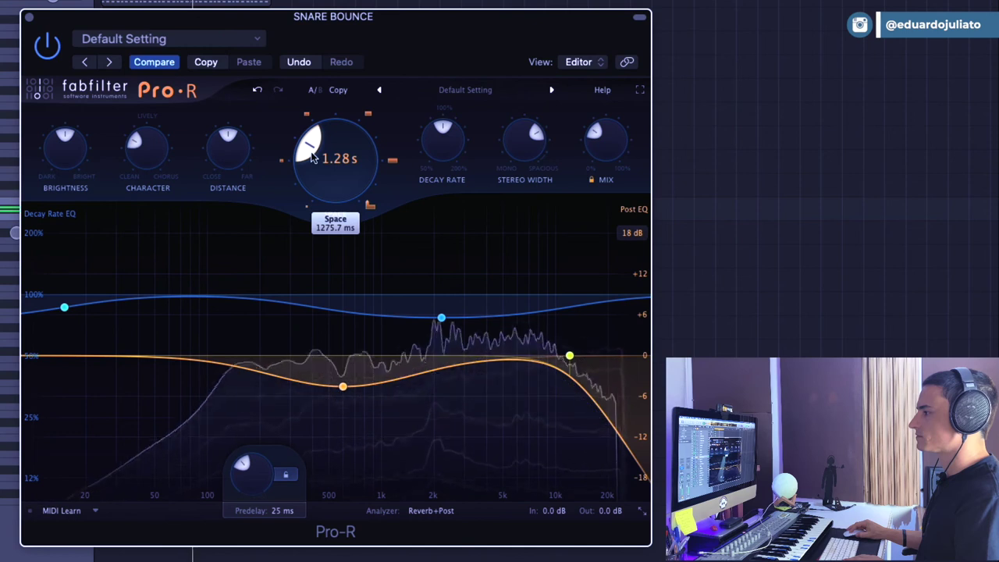
left_click_drag(233, 138, 203, 279)
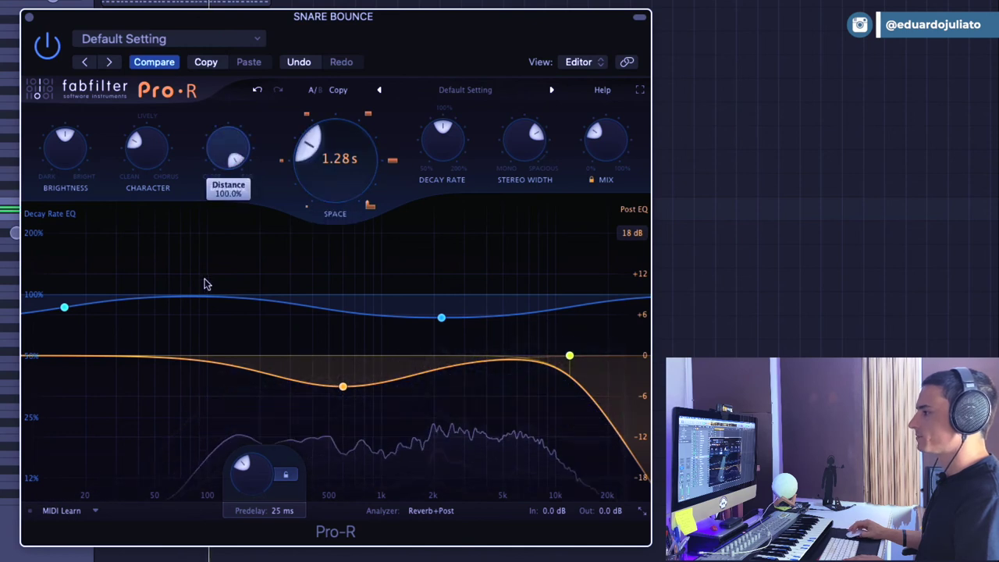
Audition the snare reverb's Distance at closer settings and at 100%, settling on about 20%.
left_click_drag(226, 133, 198, 309)
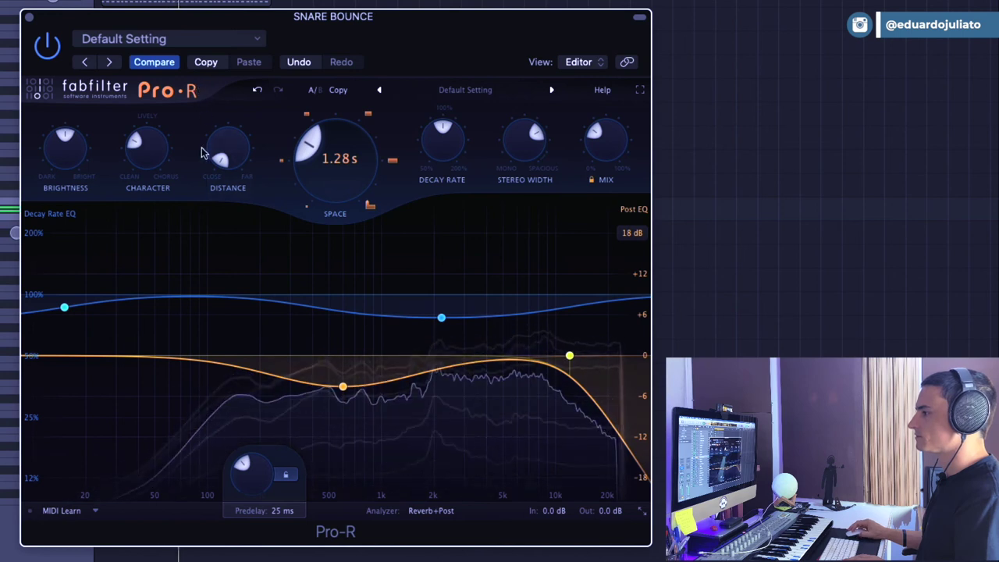
mouse_move(224, 162)
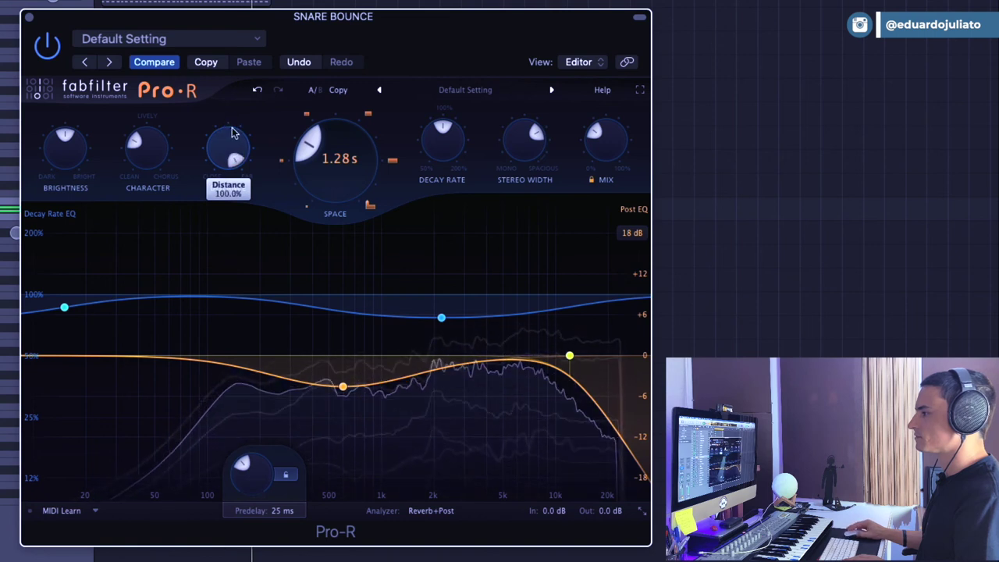
left_click_drag(230, 133, 210, 261)
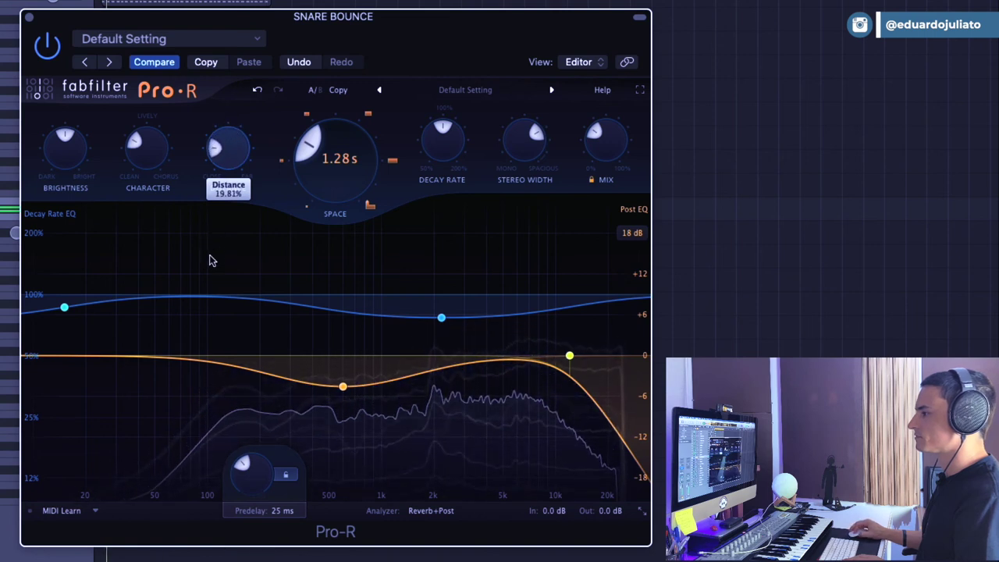
Audition the snare reverb's Space at 1.85 s and shorten it to 0.75 s.
left_click_drag(306, 160, 310, 170)
left_click(306, 117)
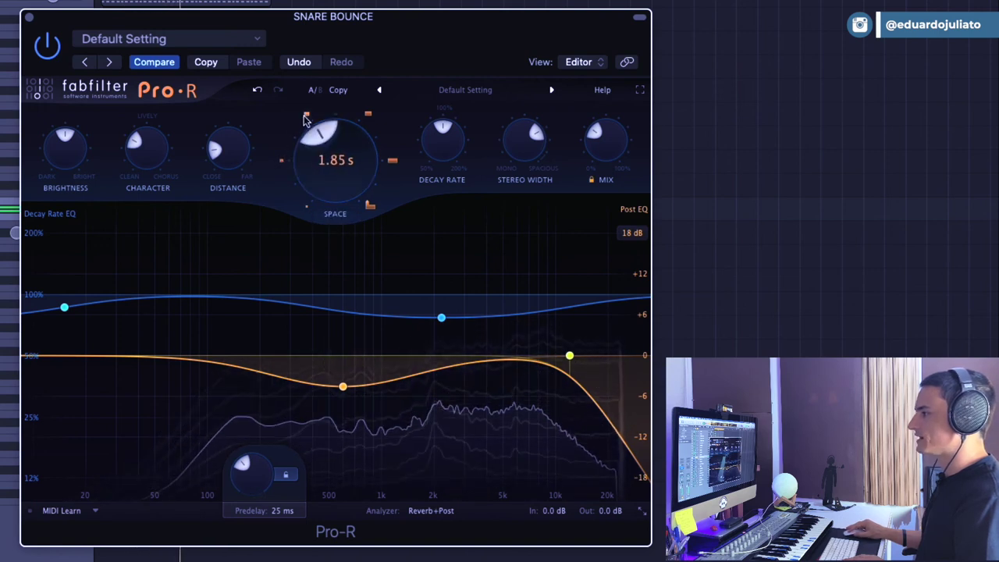
left_click(281, 162)
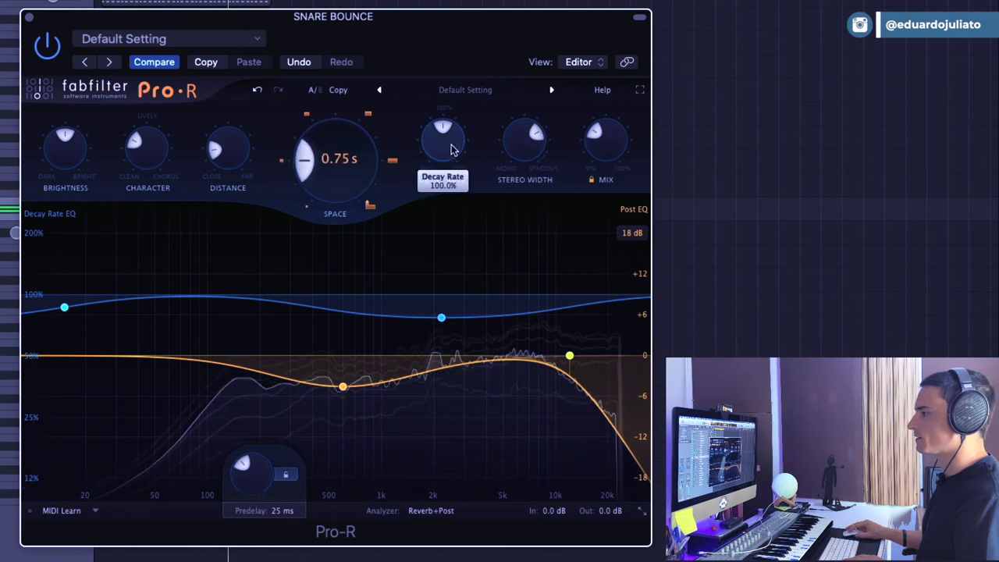
Audition the snare reverb's Decay Rate at 103.7% and 85.71%, raising it to 131%.
mouse_move(456, 142)
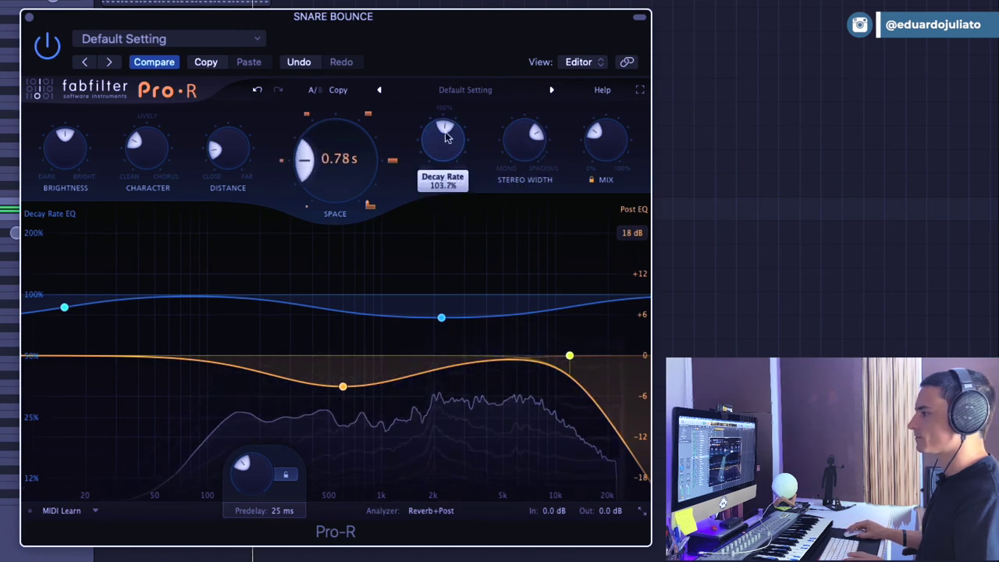
mouse_move(447, 136)
left_mouse_down()
mouse_move(452, 31)
mouse_move(442, 190)
mouse_move(459, 151)
left_mouse_up()
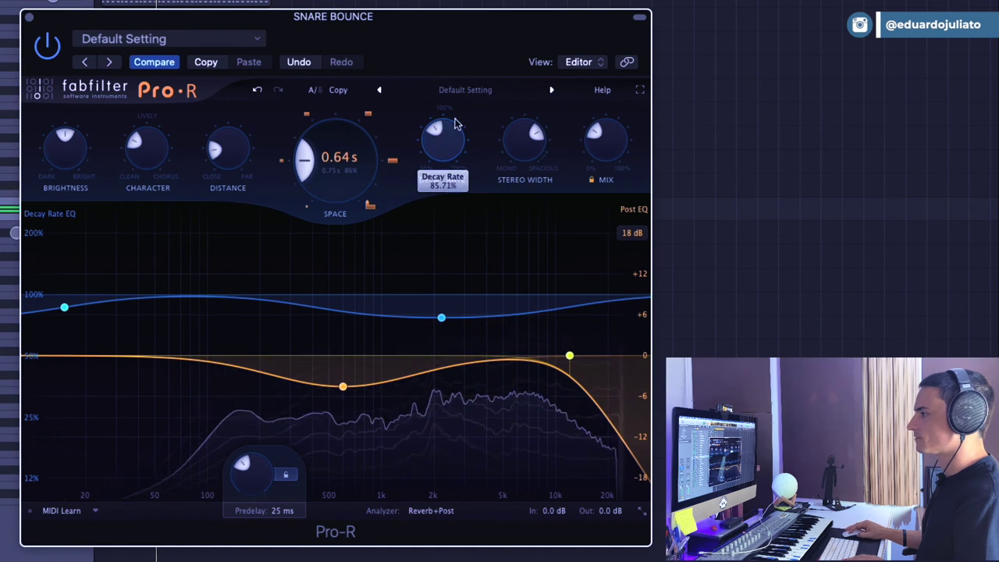
left_click_drag(443, 131, 440, 113)
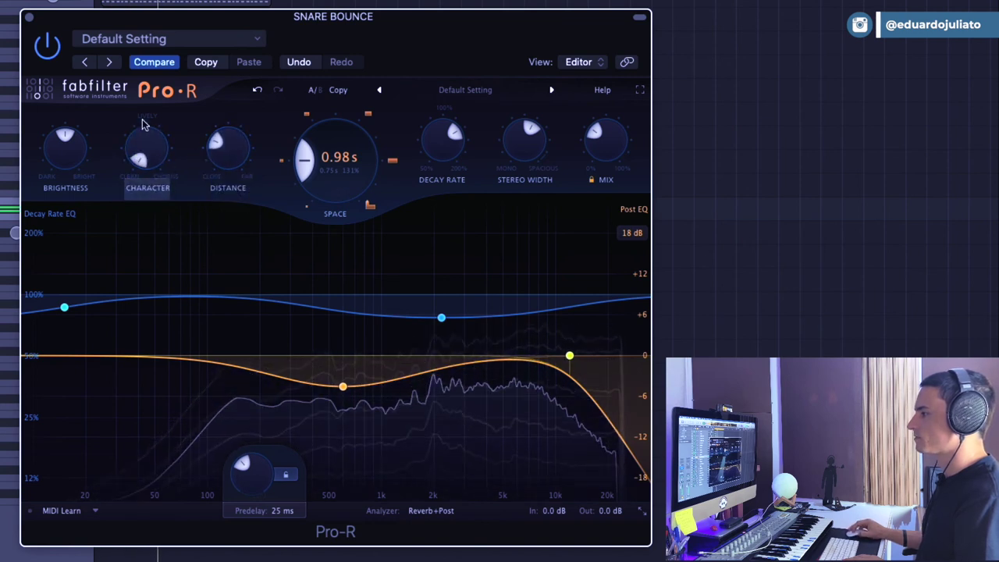
Set the snare reverb's Character to 0% and audition a dark Brightness of 19% before bringing it back to about the middle.
mouse_move(142, 156)
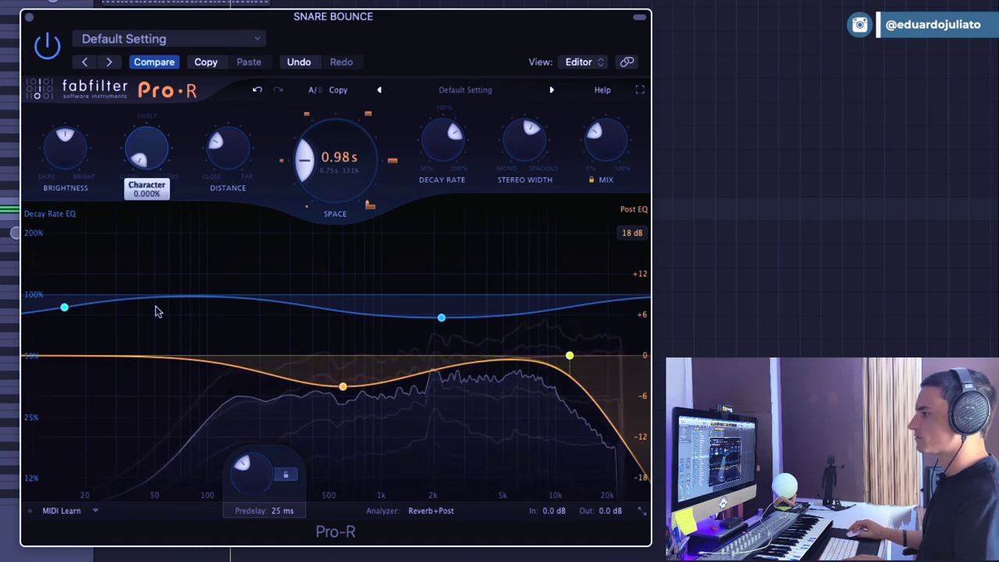
mouse_move(64, 152)
left_click_drag(56, 219, 56, 226)
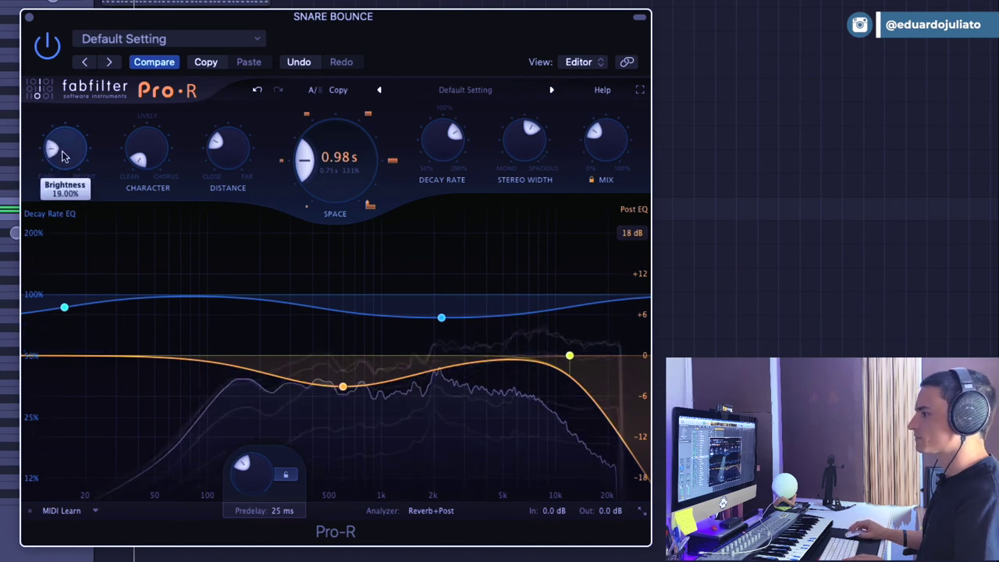
left_click_drag(64, 156, 64, 129)
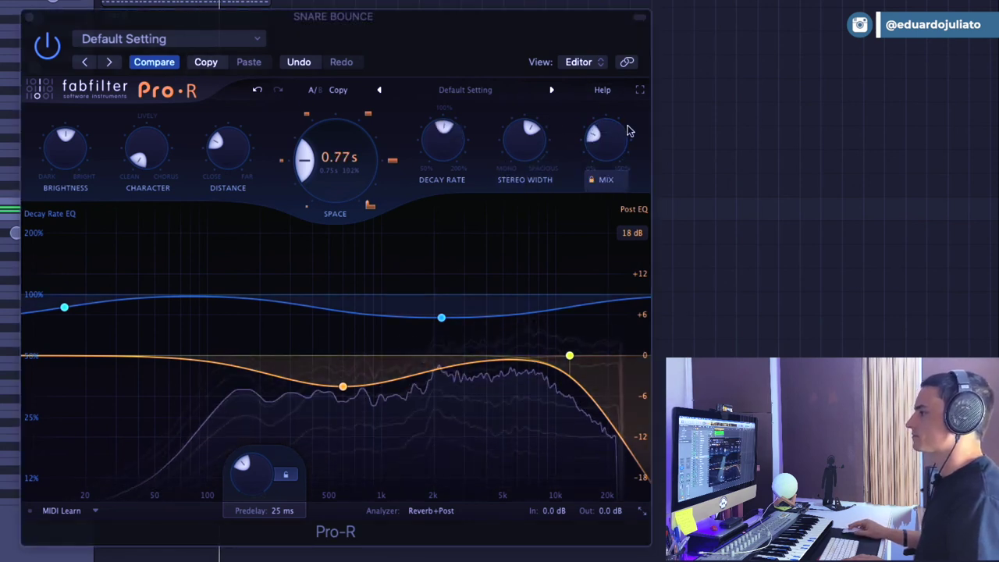
Lower the snare reverb's Decay Rate to 72% and move the 2200 Hz Decay Rate EQ band above 10 kHz, raised over 100%.
left_click_drag(445, 153, 443, 178)
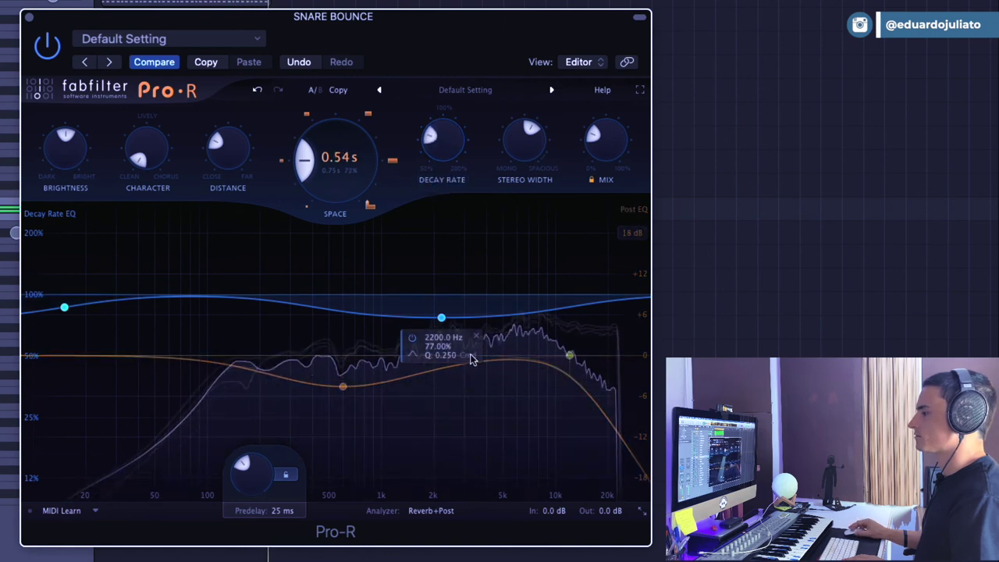
left_click_drag(442, 318, 590, 276)
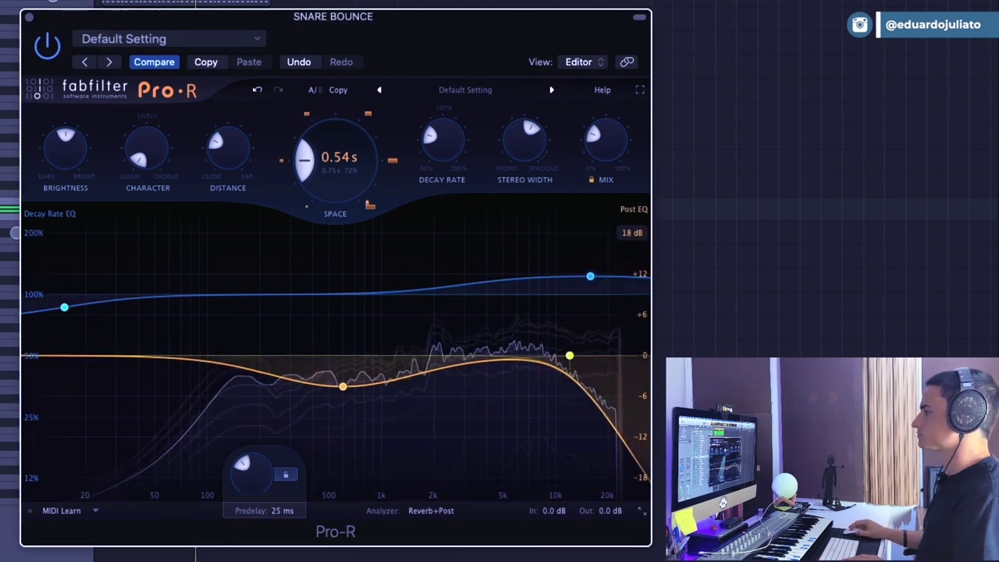
Reshape the Post EQ's 600 Hz dip into a narrow cut near 521 Hz, deeper than -12 dB, with a Q of about 2.32.
mouse_move(338, 383)
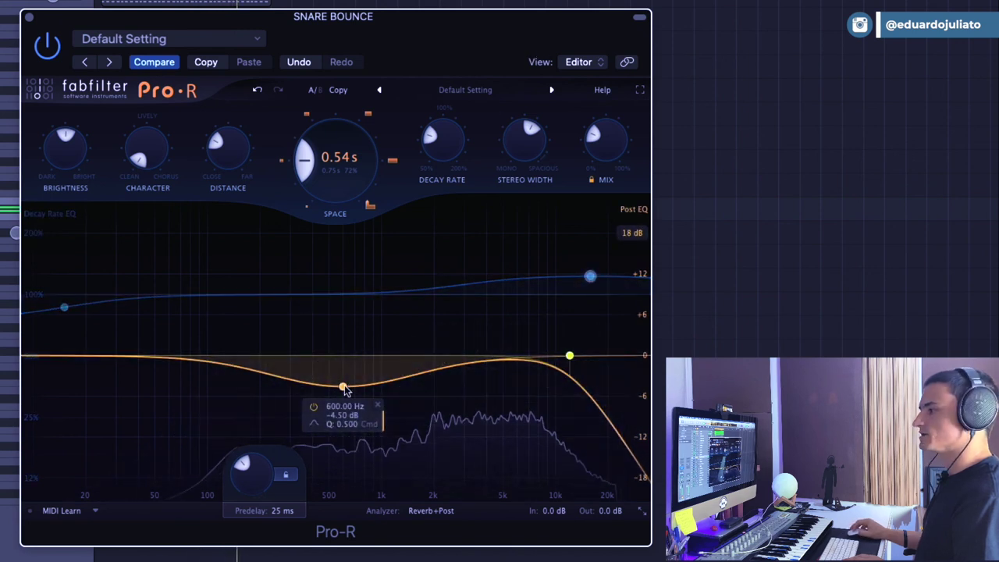
left_click_drag(343, 388, 333, 433)
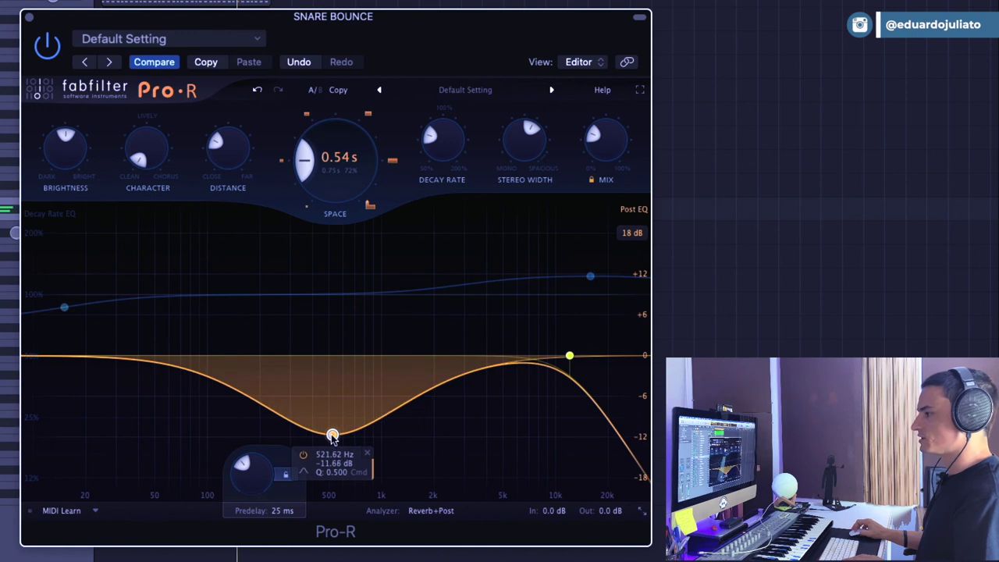
scroll(333, 435, "up", 6)
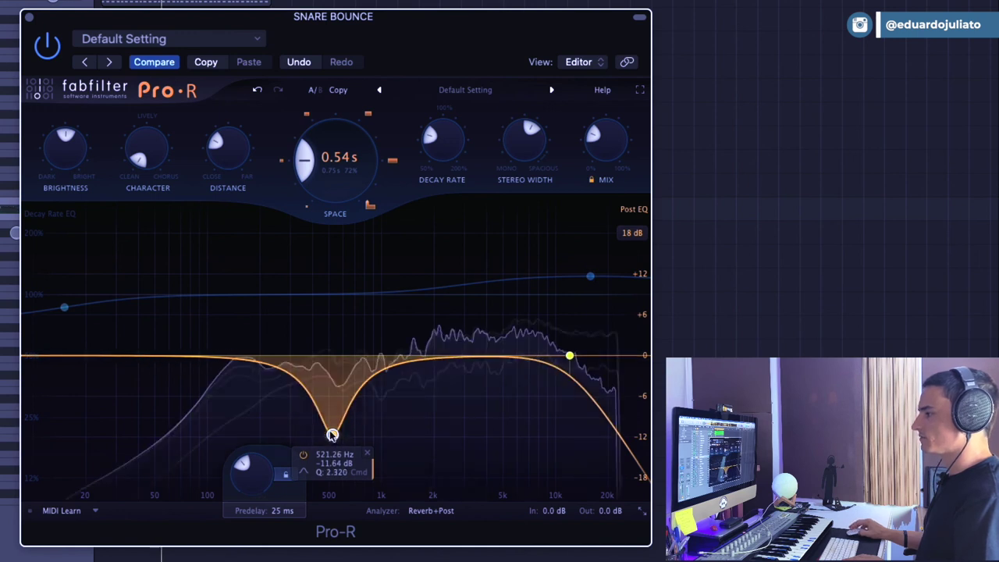
mouse_move(332, 435)
left_mouse_down()
mouse_move(334, 459)
mouse_move(334, 445)
left_mouse_up()
Lower the snare reverb's Mix slightly and switch to the Pro-R on the ATMOS track.
left_click_drag(593, 136, 592, 193)
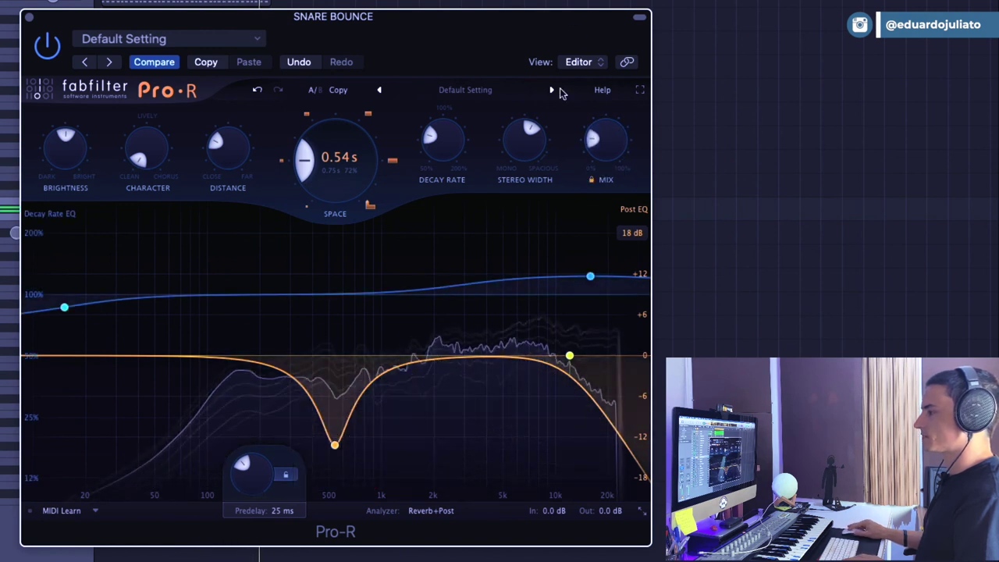
left_click(26, 18)
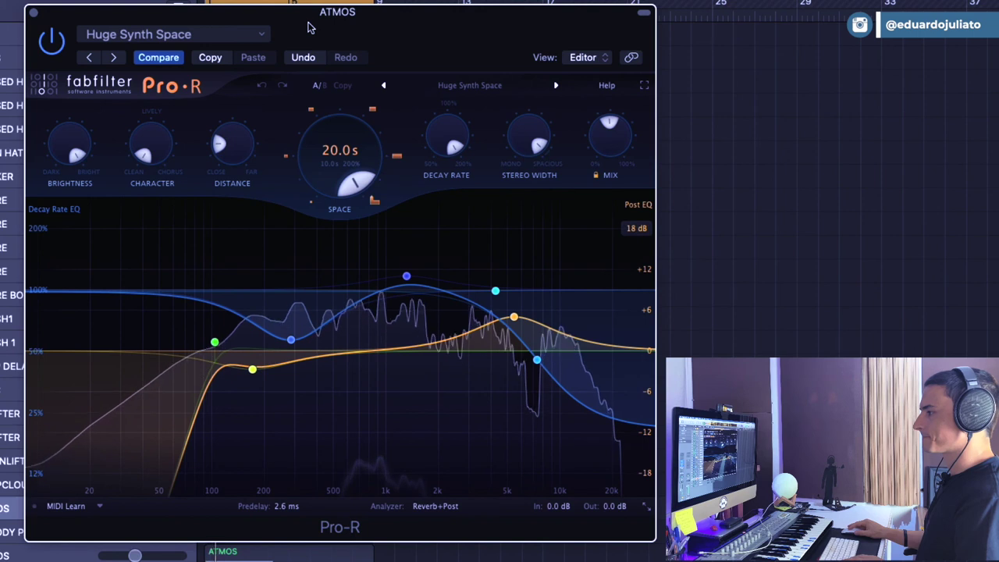
Shorten the ATMOS reverb's Space to 19.1 s and raise its Distance to 100%.
mouse_move(374, 154)
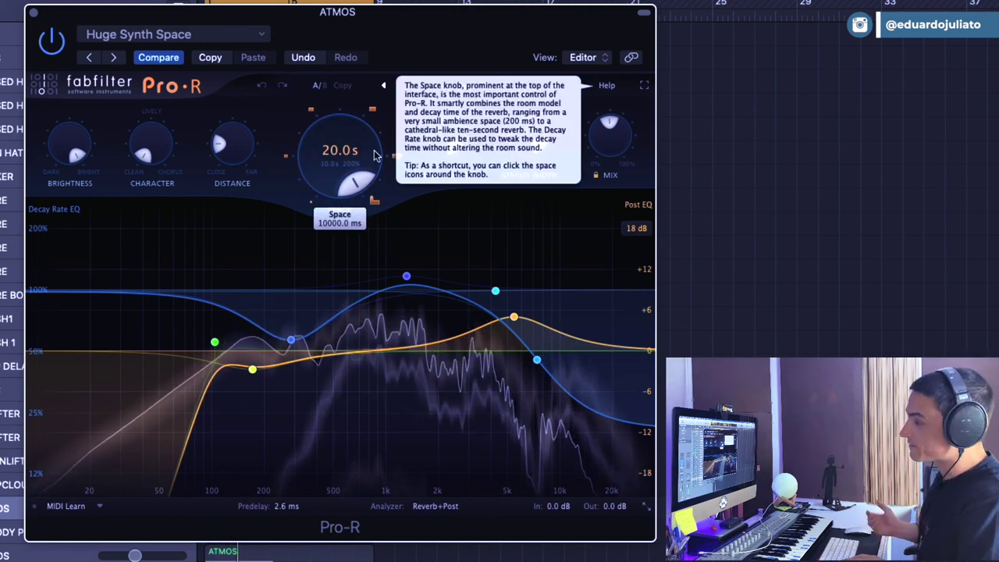
left_click_drag(324, 127, 327, 141)
mouse_move(625, 136)
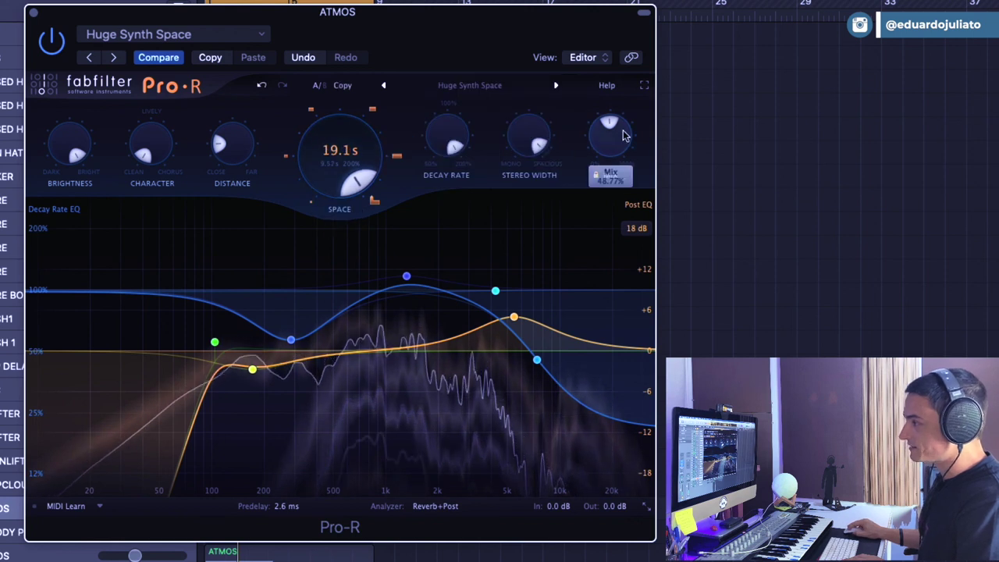
mouse_move(311, 139)
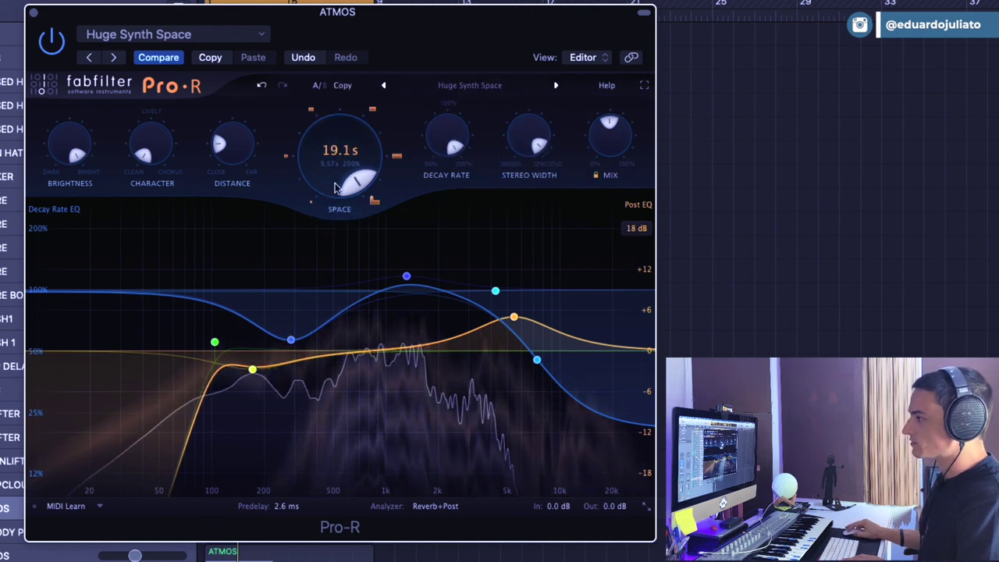
mouse_move(408, 277)
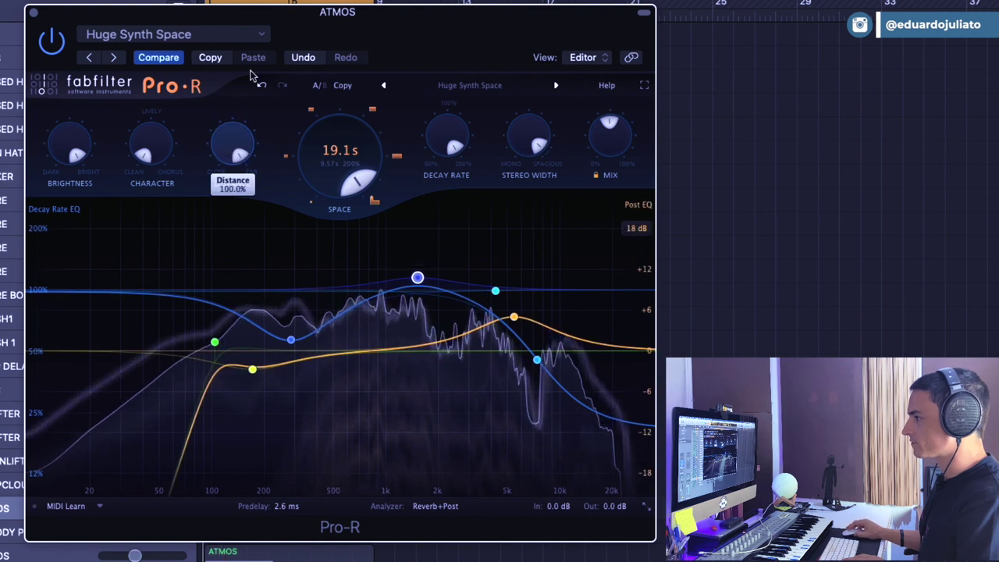
Audition the ATMOS reverb's Brightness at dark settings of about 7% and 9%, settling slightly above 60%.
mouse_move(84, 137)
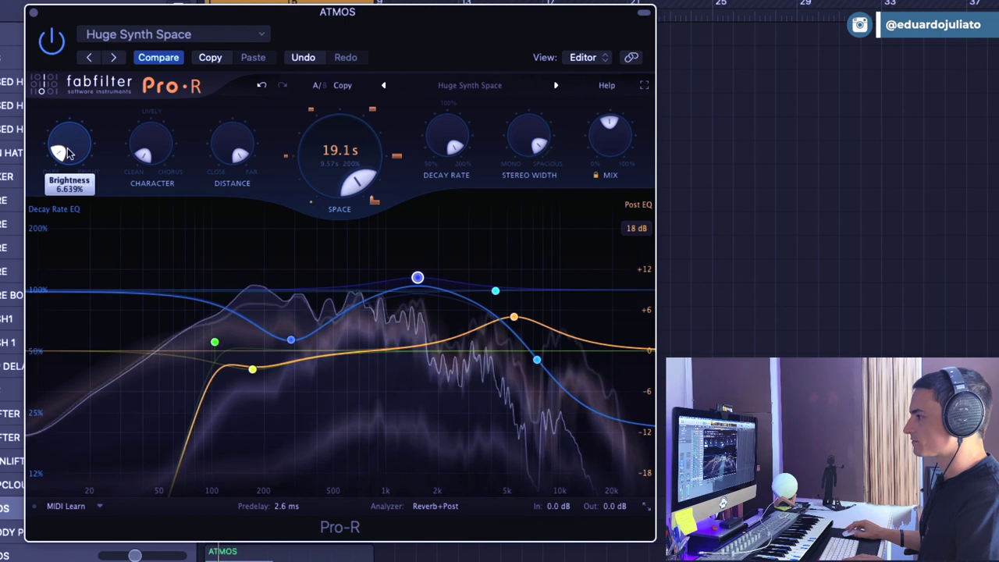
mouse_move(67, 152)
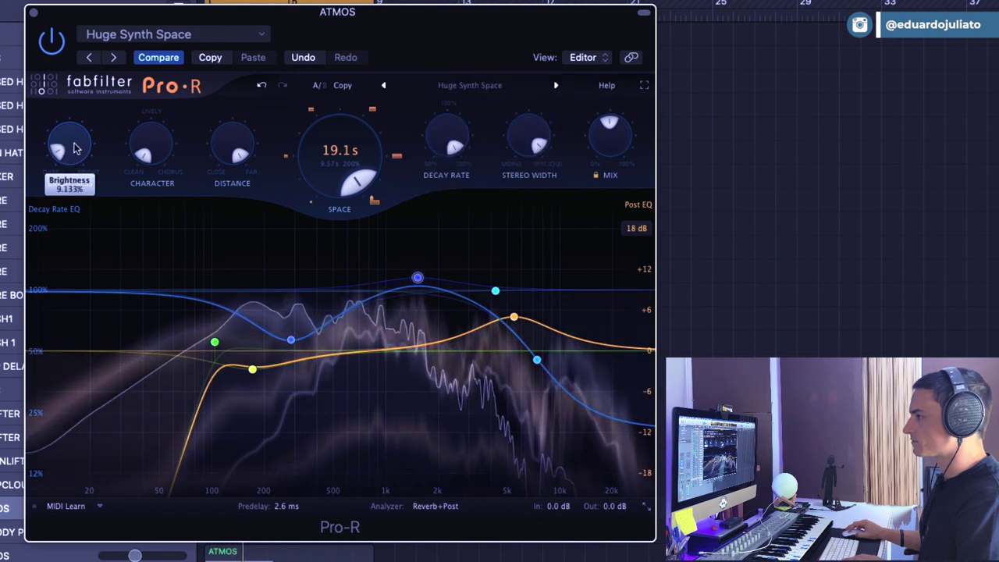
left_click_drag(71, 131, 68, 119)
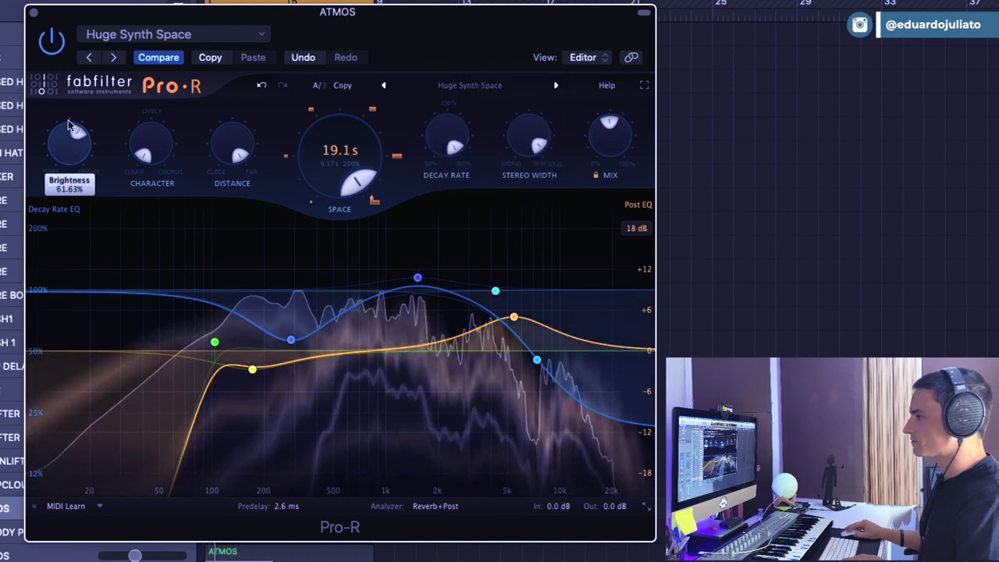
mouse_move(77, 143)
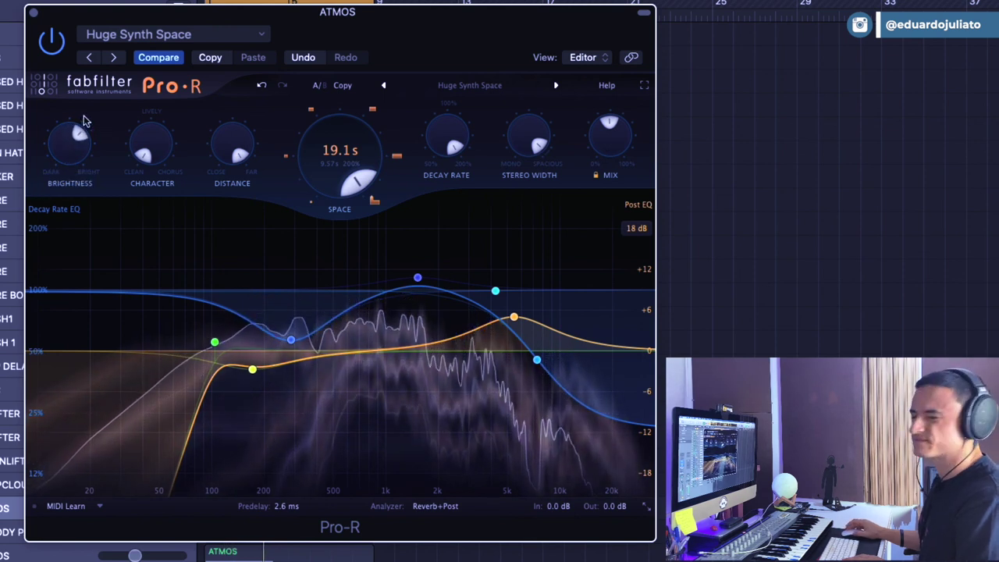
Raise the frequency of the 24 dB/oct low cut in the ATMOS reverb's Post EQ beyond 111 Hz.
left_click(220, 344)
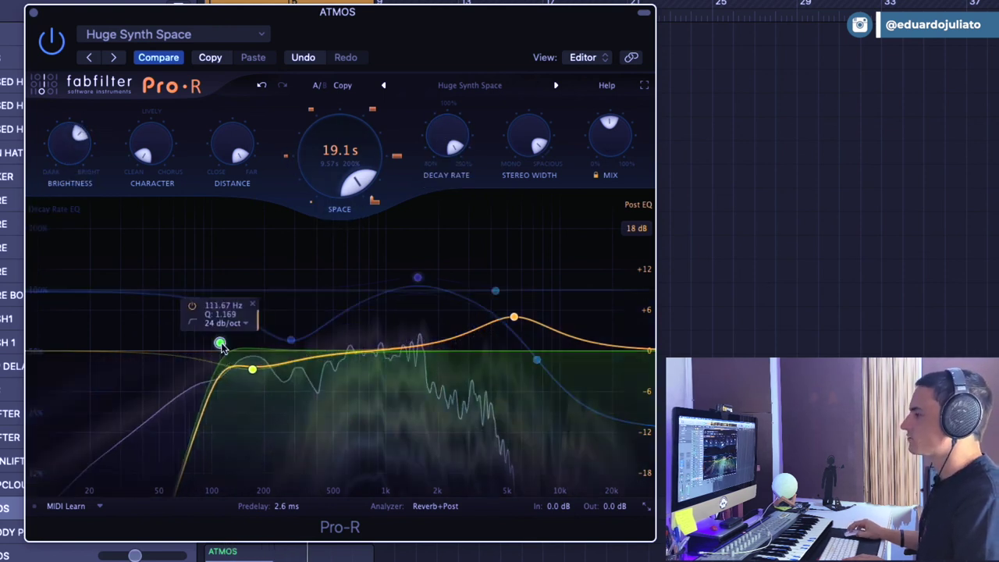
left_click_drag(221, 345, 249, 346)
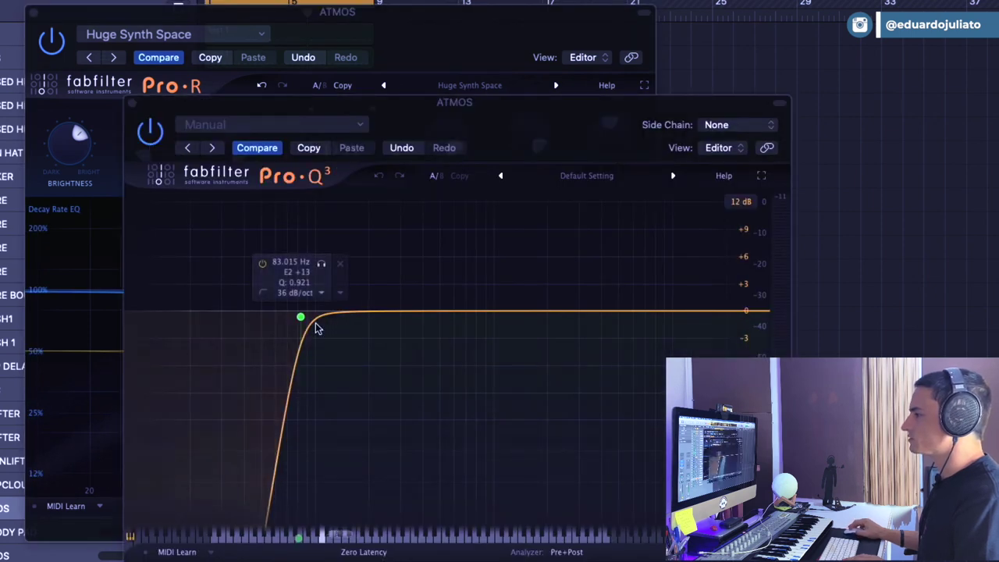
In the ATMOS track's Pro-Q 3, raise the low cut, add a -2.65 dB bell at about 228 Hz and close the plug-in windows.
left_click_drag(301, 317, 379, 335)
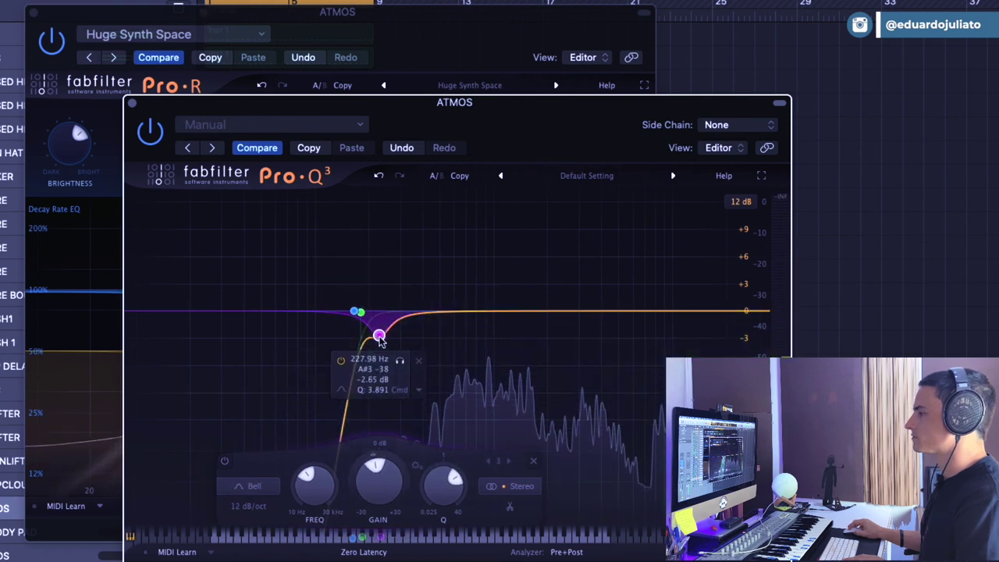
left_click(133, 104)
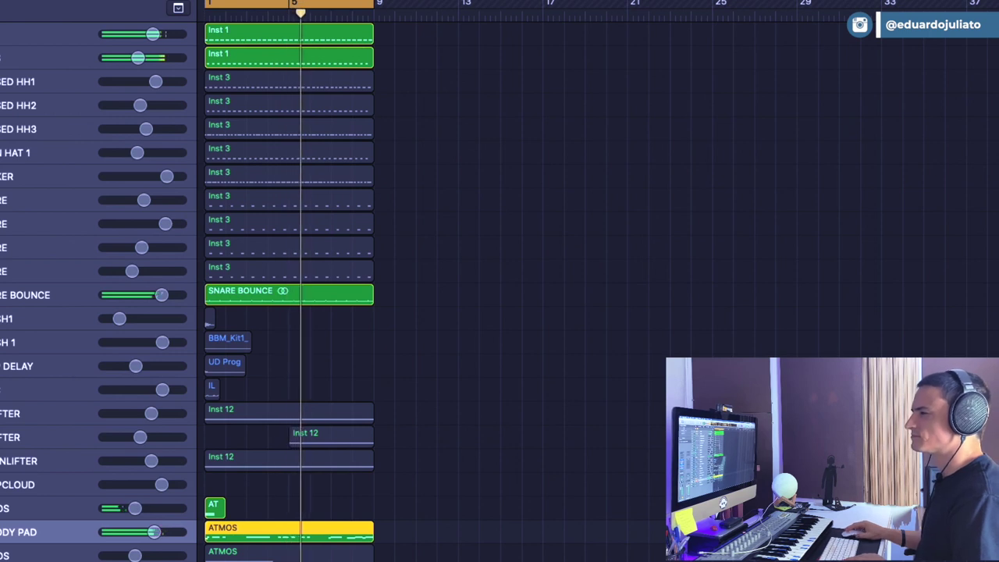
Unmute the closed hi-hat tracks one after another during playback, starting with HH1.
key("m")
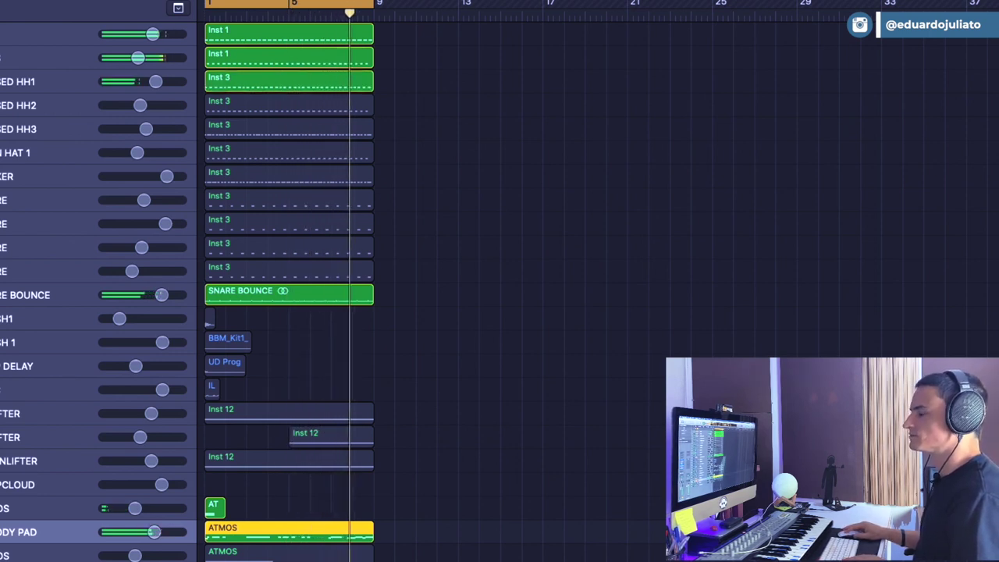
key("m")
key("m")
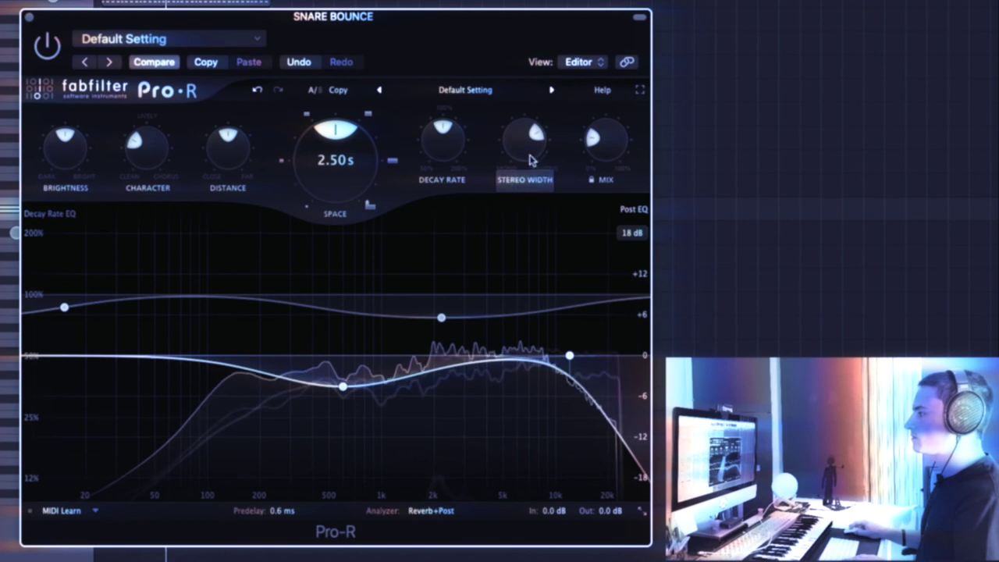
mouse_move(607, 141)
left_mouse_down()
mouse_move(629, 55)
mouse_move(607, 141)
left_mouse_up()
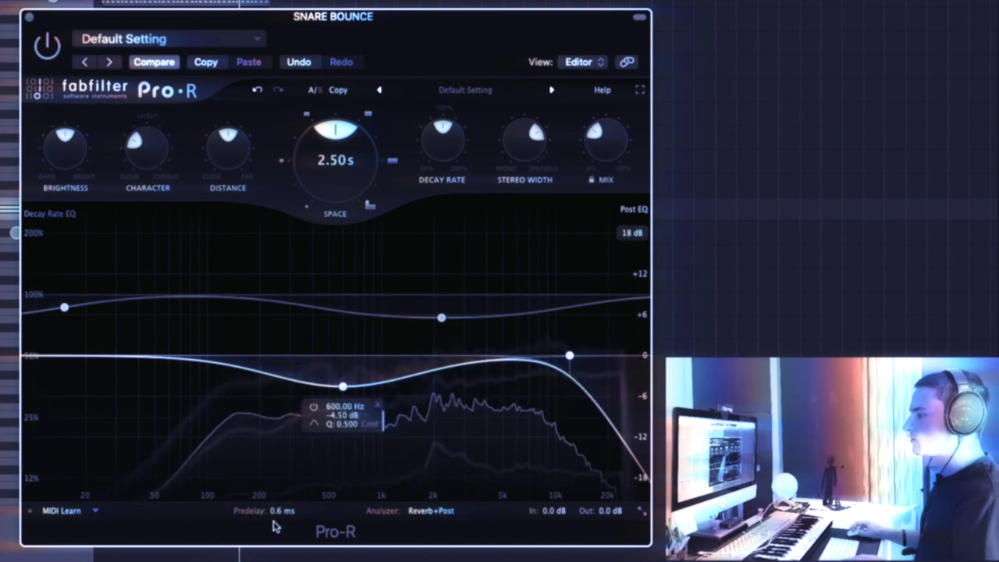